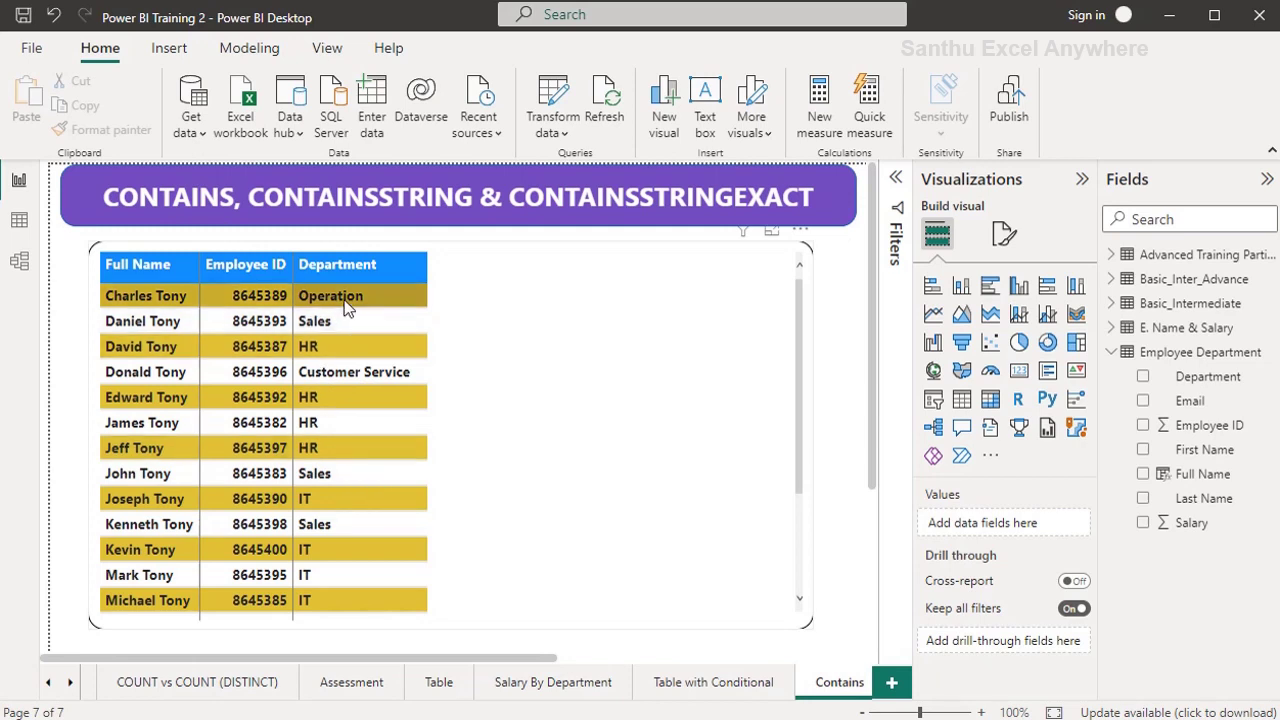
Select the employee table visual and make Employee Department the working table
left_click(23, 228)
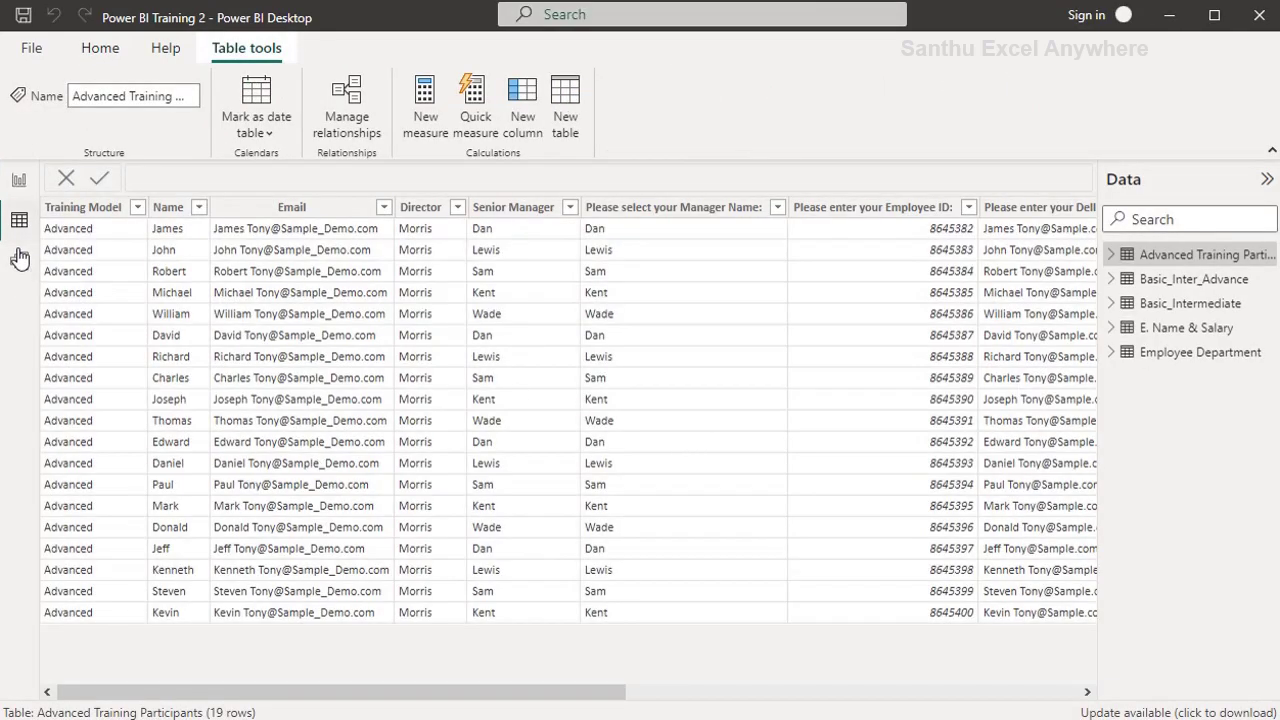
left_click(19, 180)
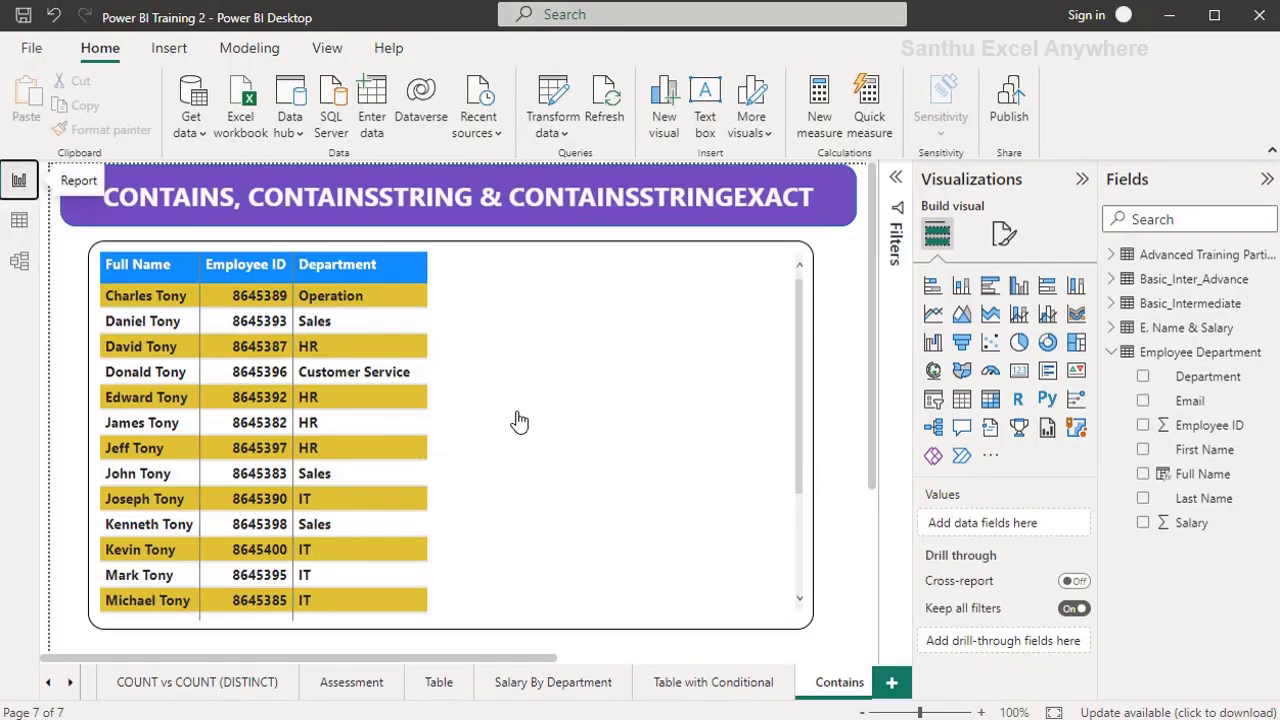
left_click(519, 376)
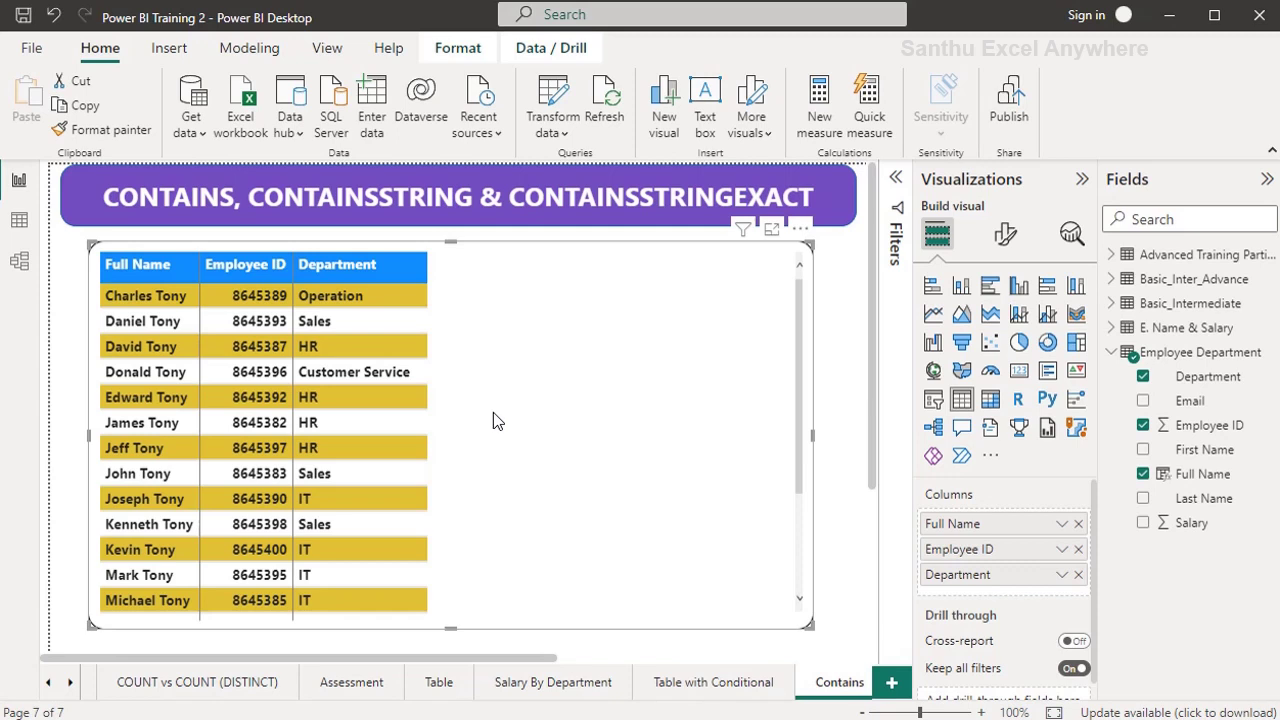
left_click(1184, 354)
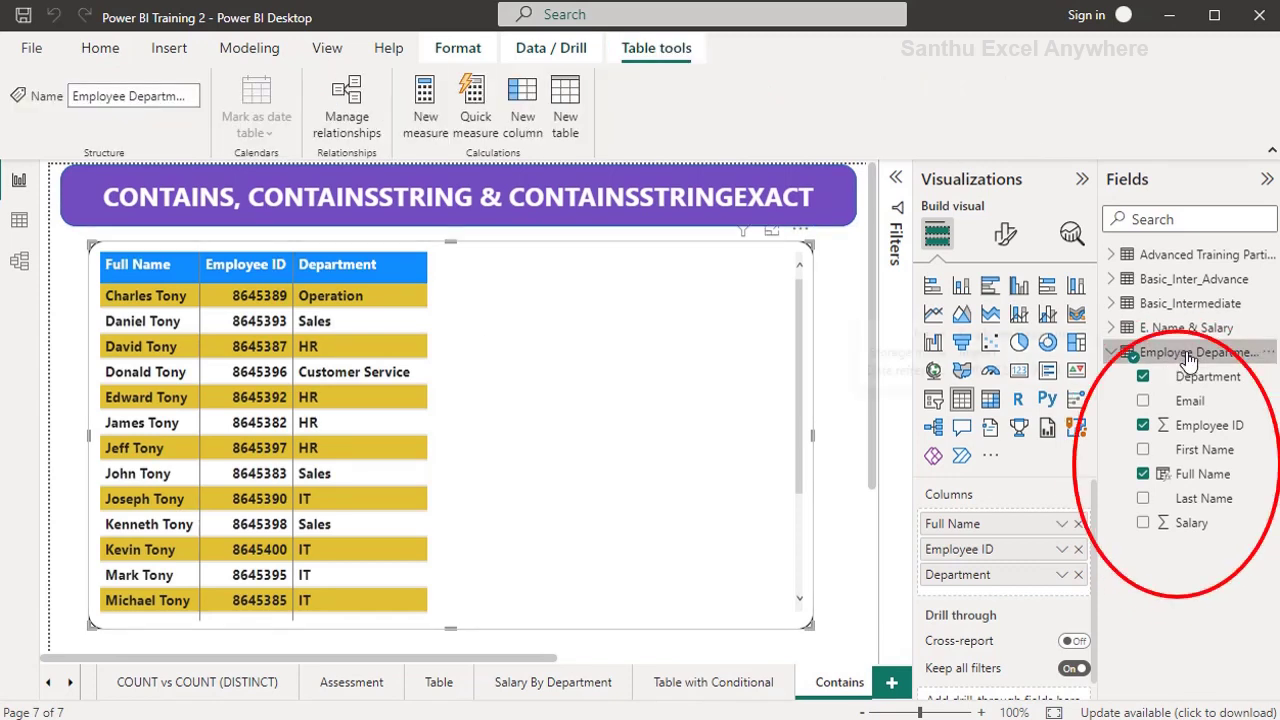
left_click(100, 49)
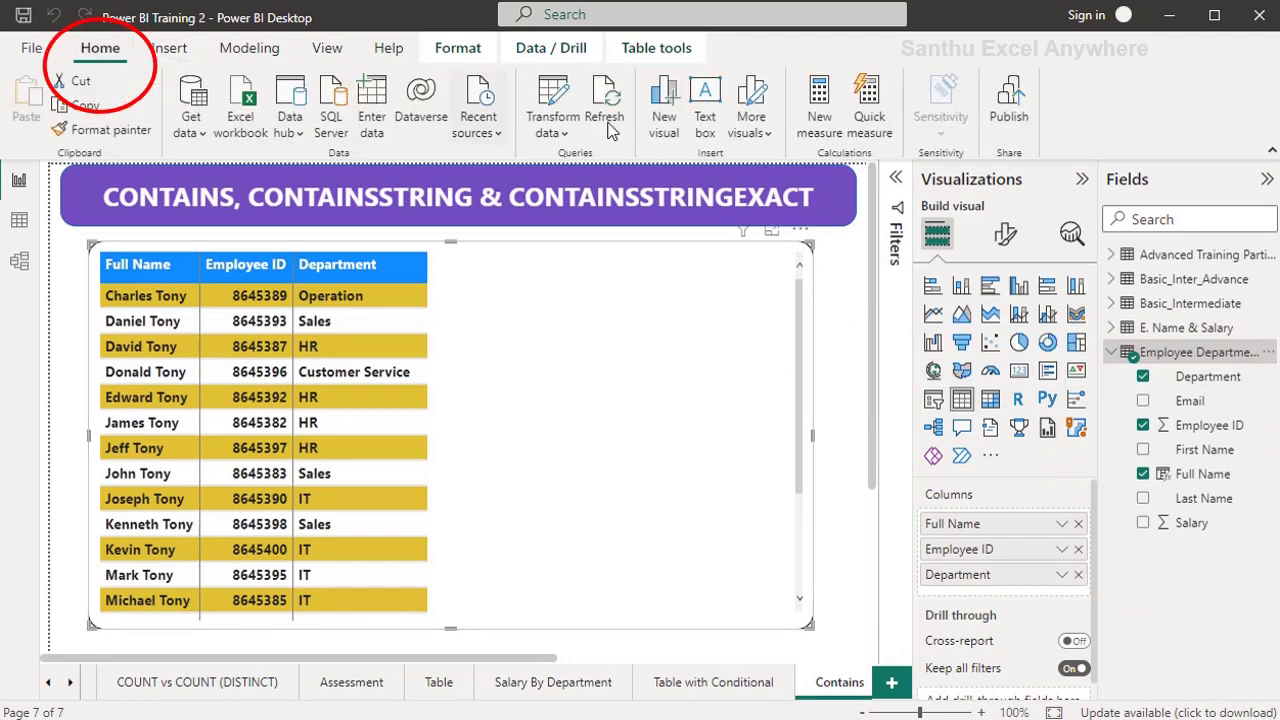
Start a new Contains_Value measure using CONTAINS over the Employee Department table
left_click(820, 95)
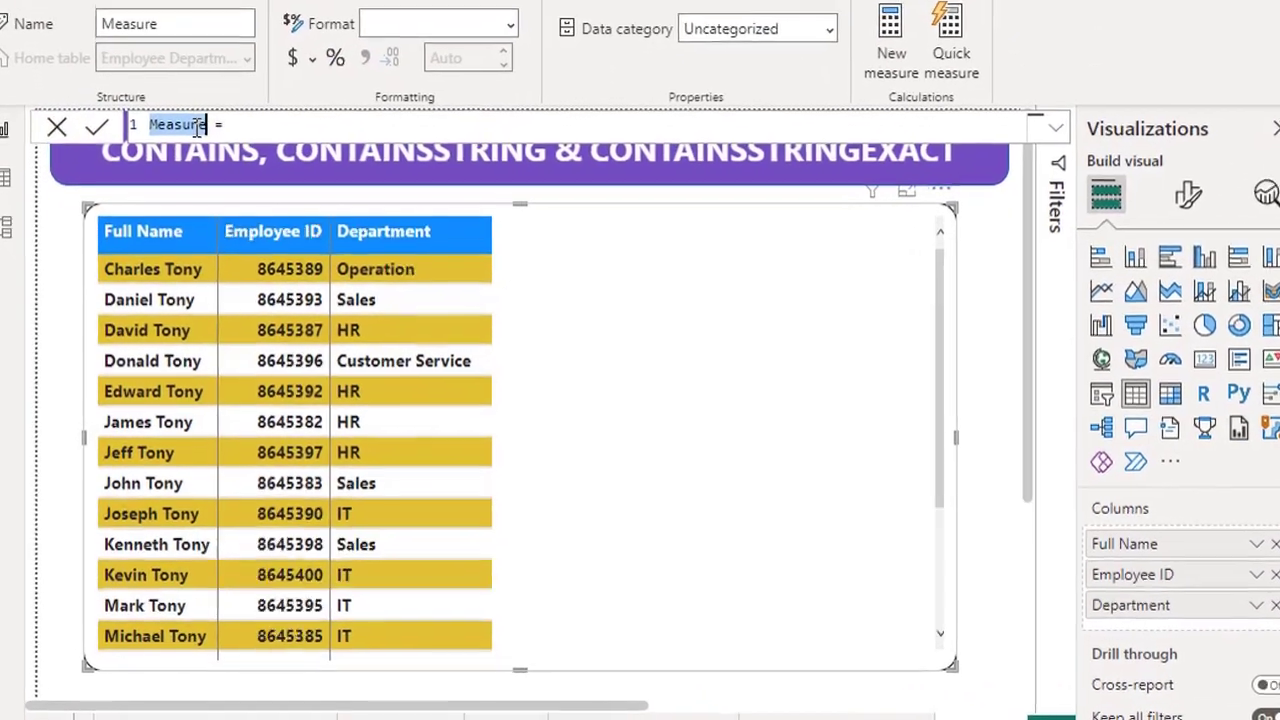
type("Conta")
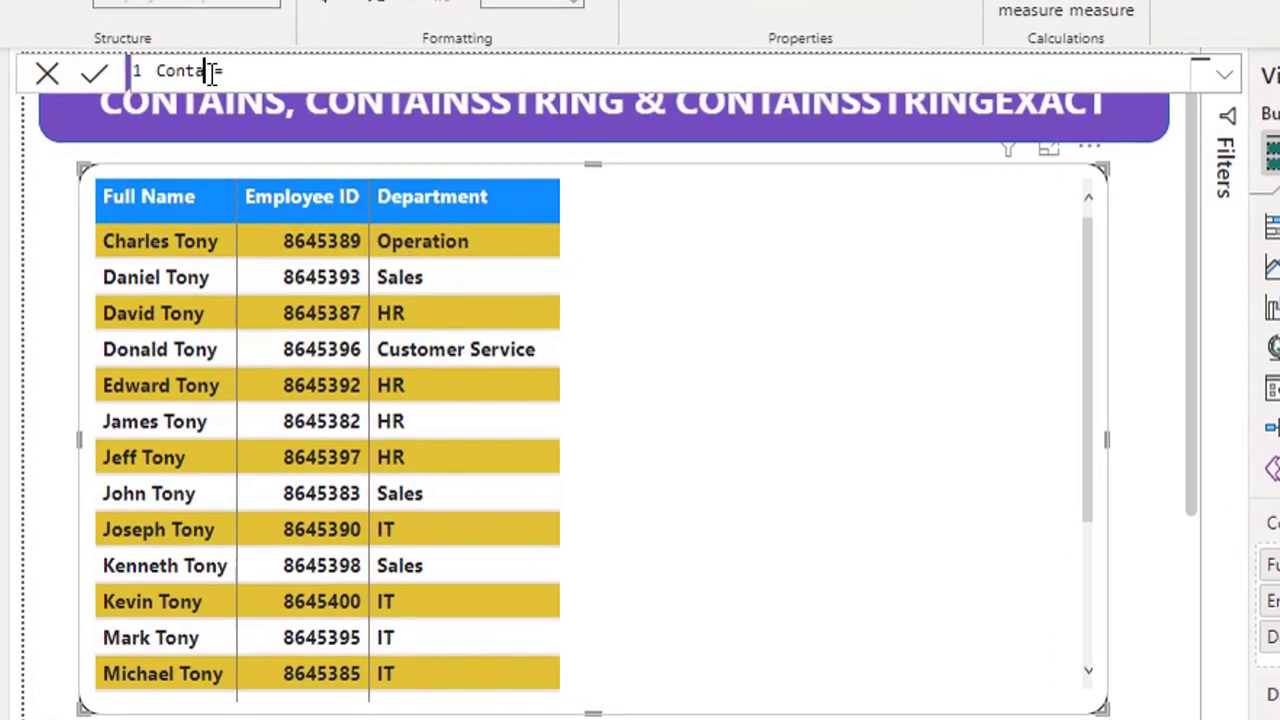
type("ins_Va")
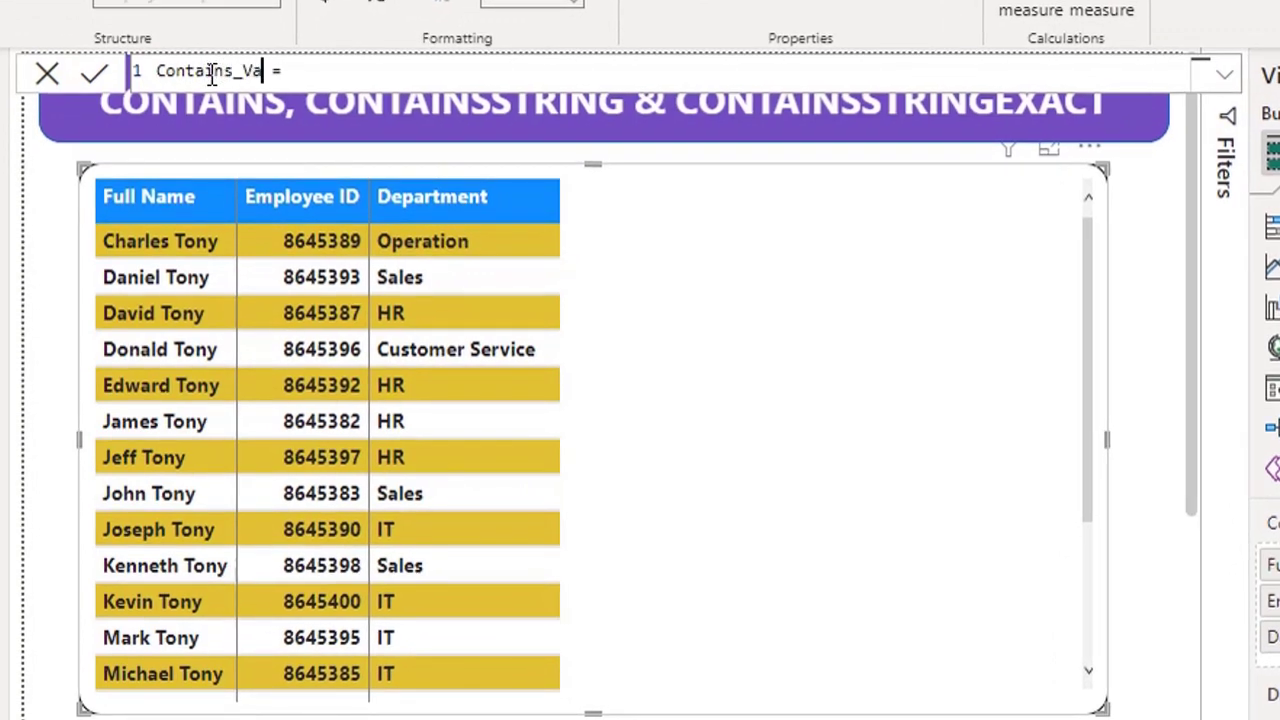
type("lue")
type("Contai")
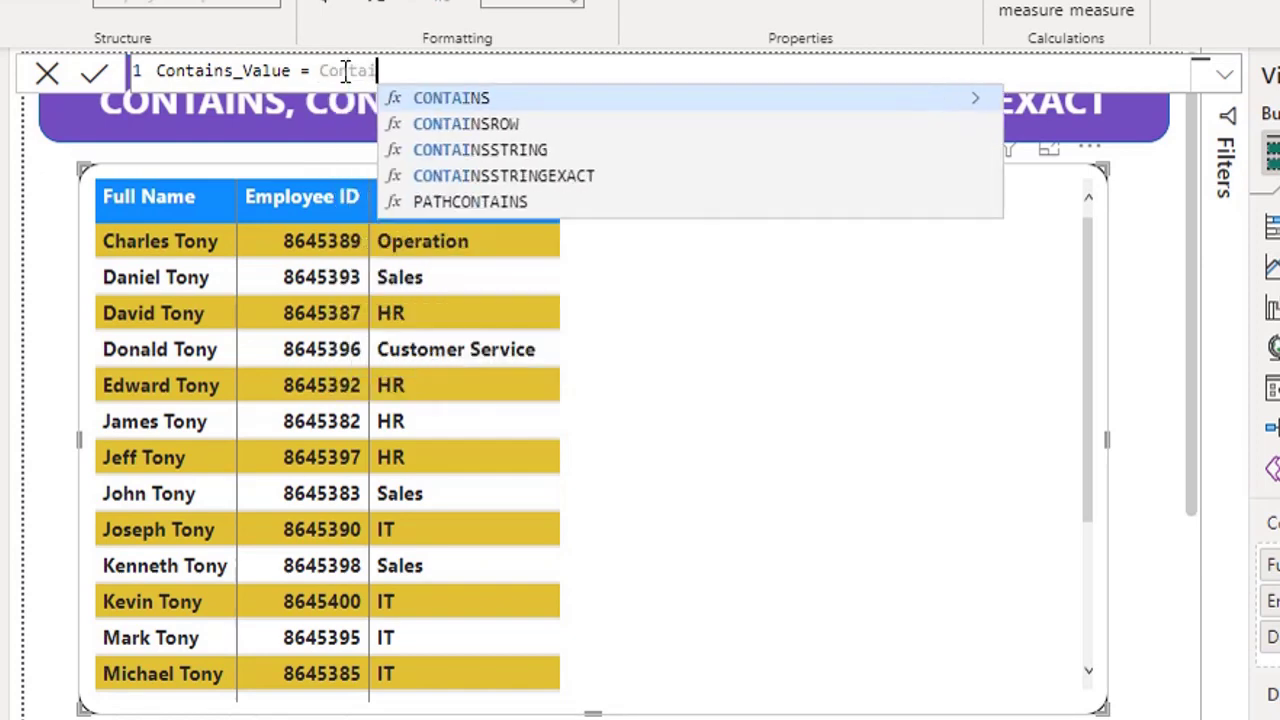
type("n")
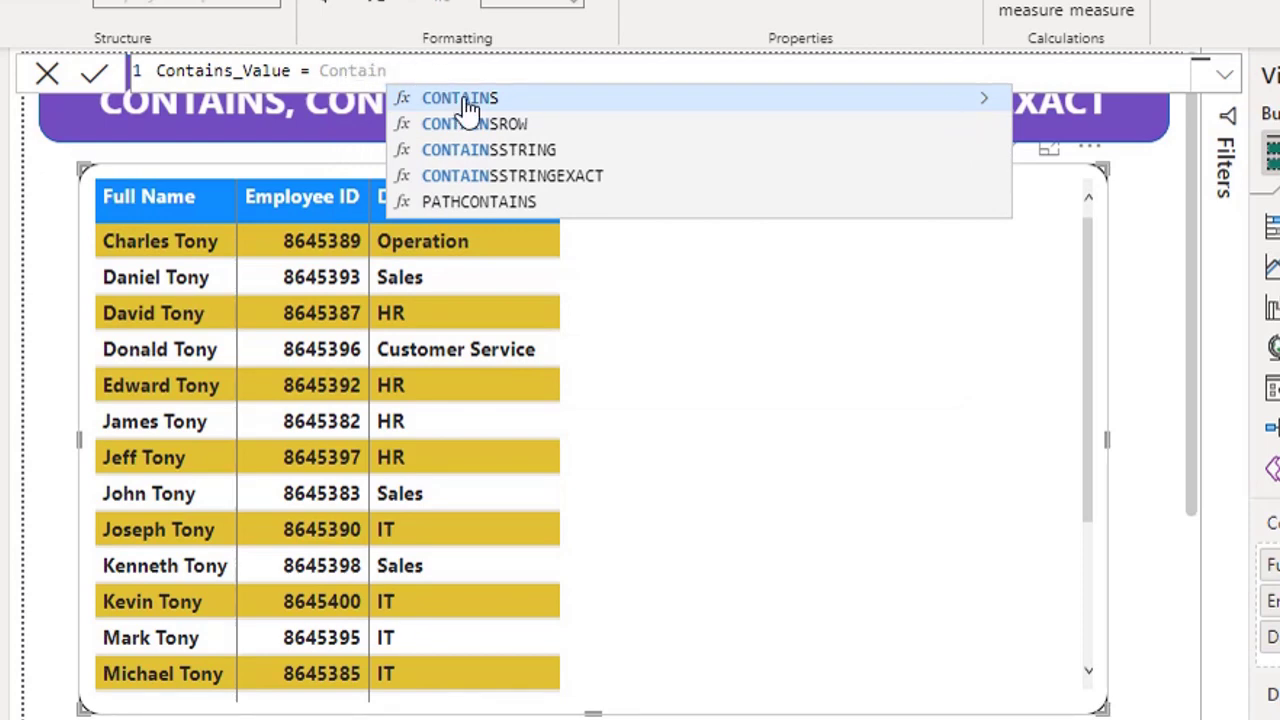
left_click(466, 106)
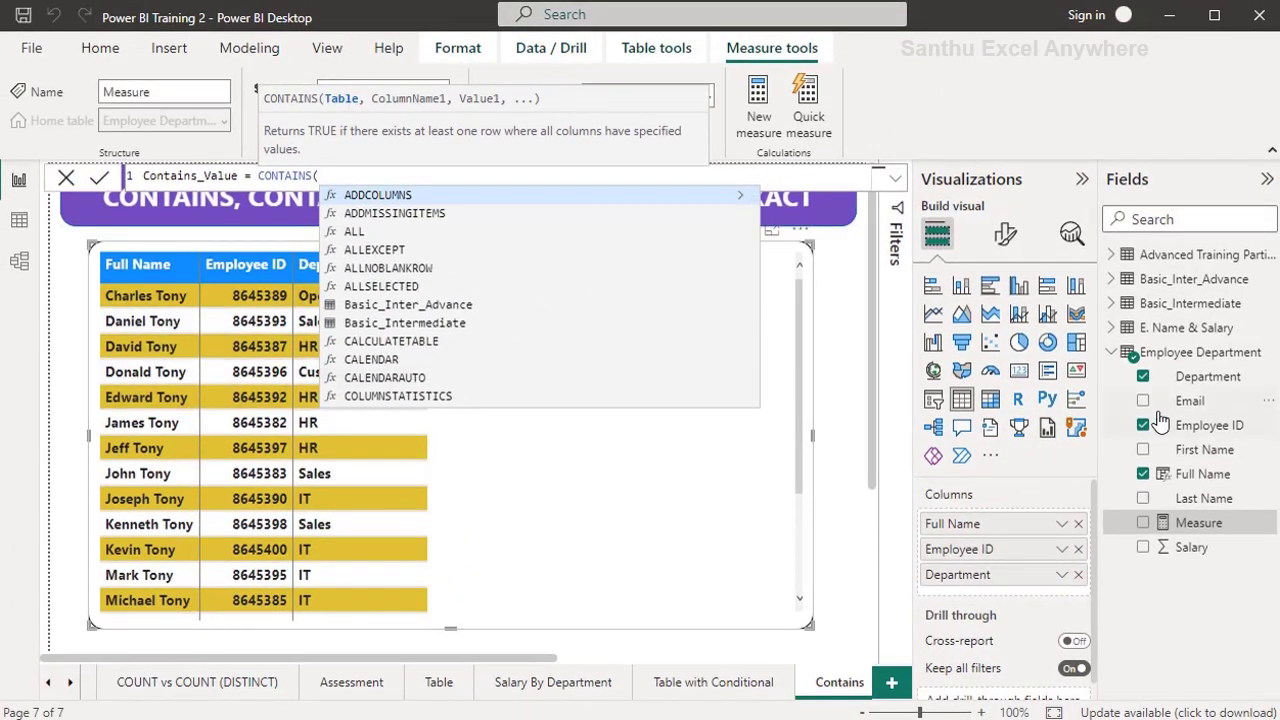
type("E")
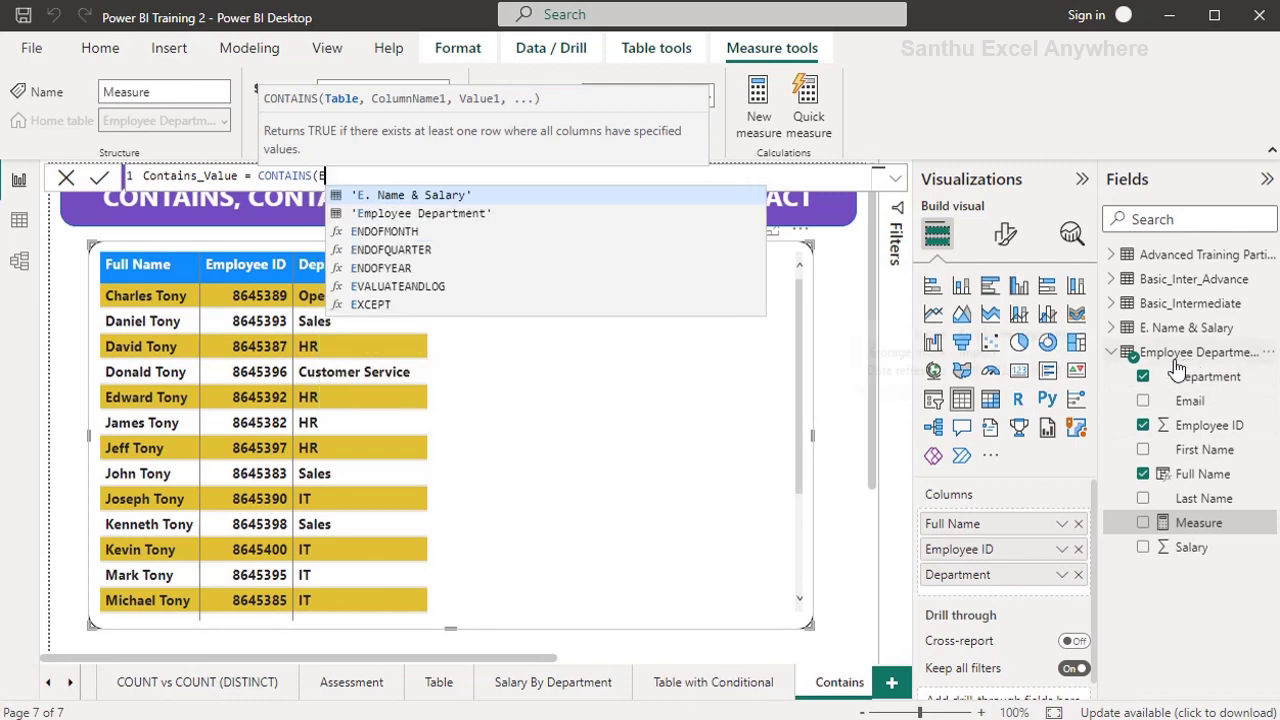
type("mpl")
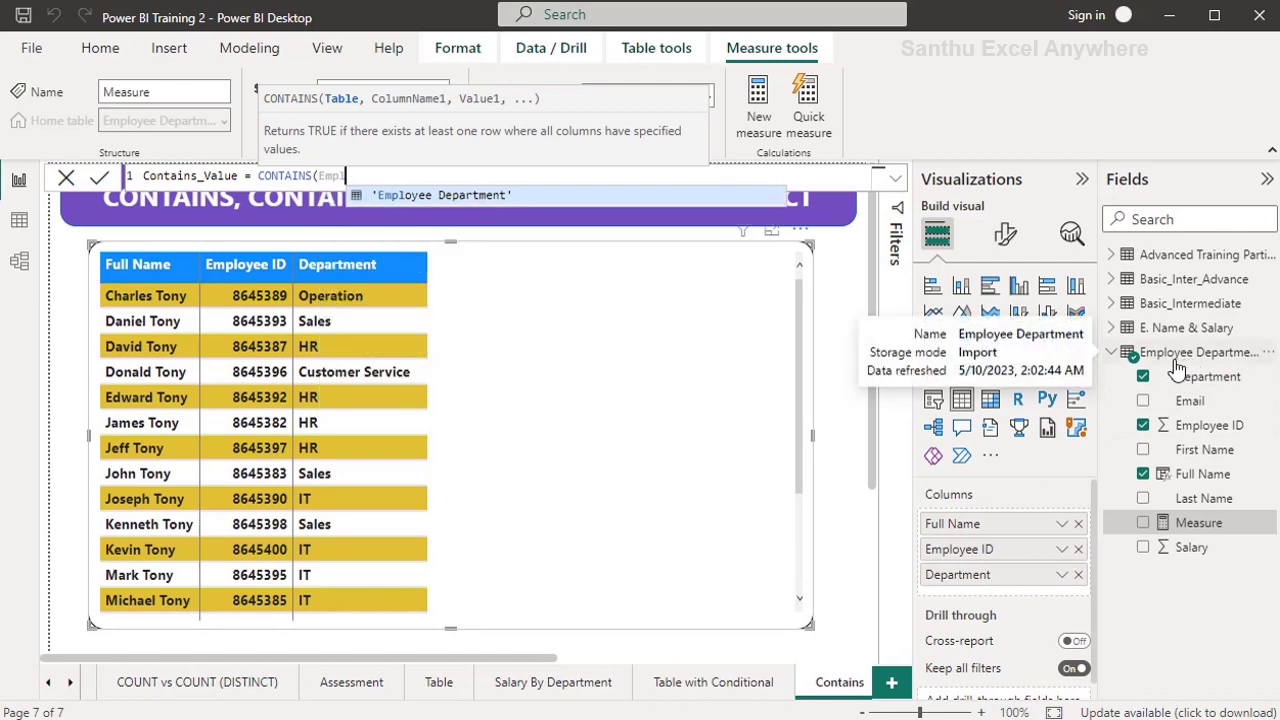
key("Tab")
Finish the formula with the Department column and "HR", then commit it
type(",")
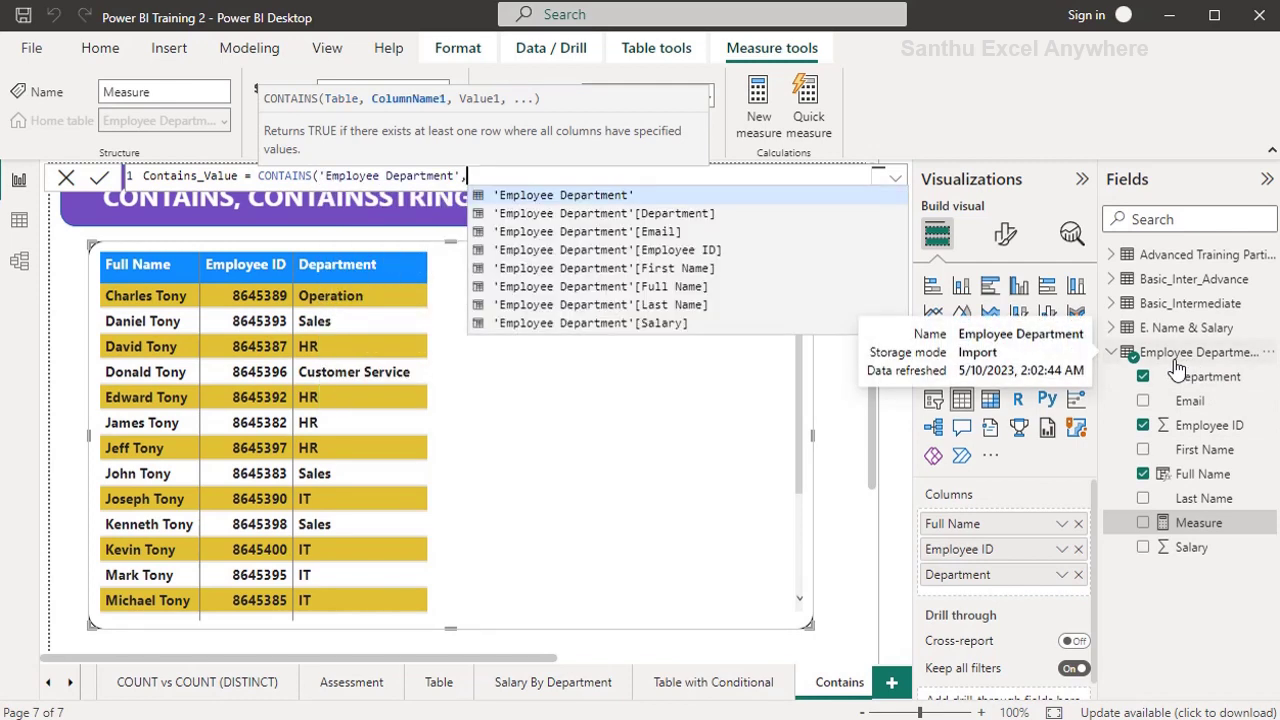
key("Escape")
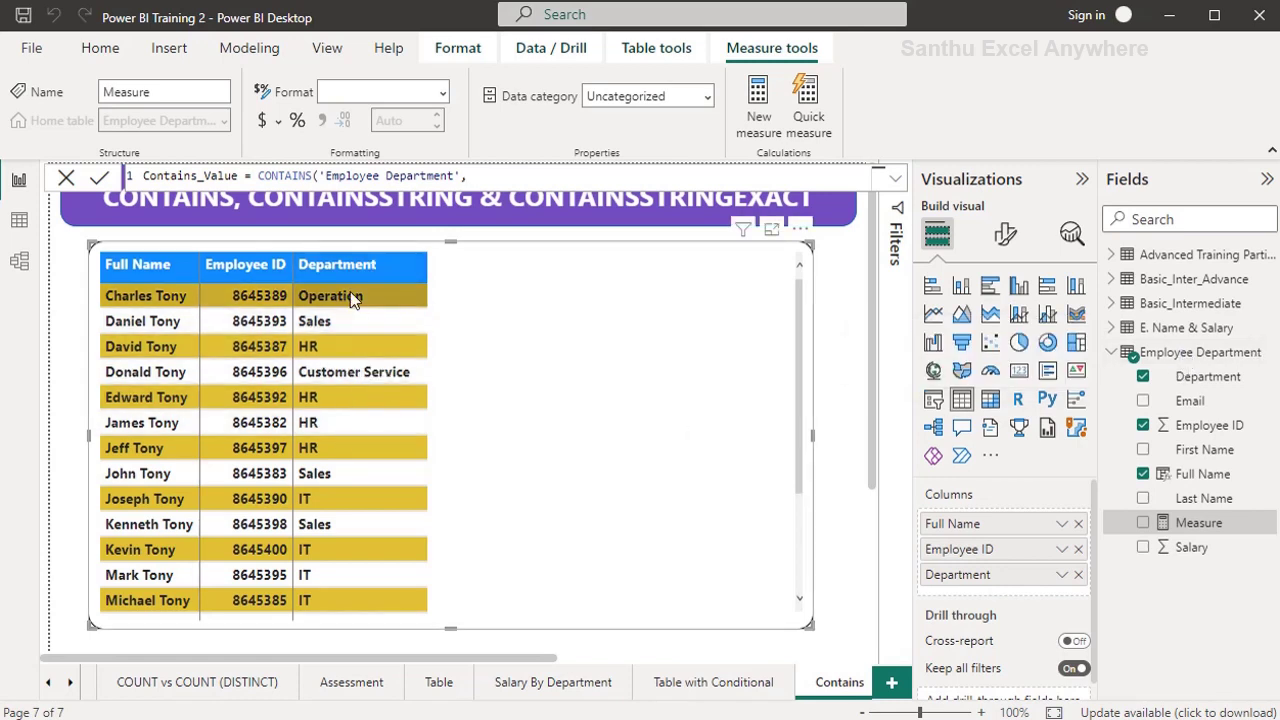
type("Depart")
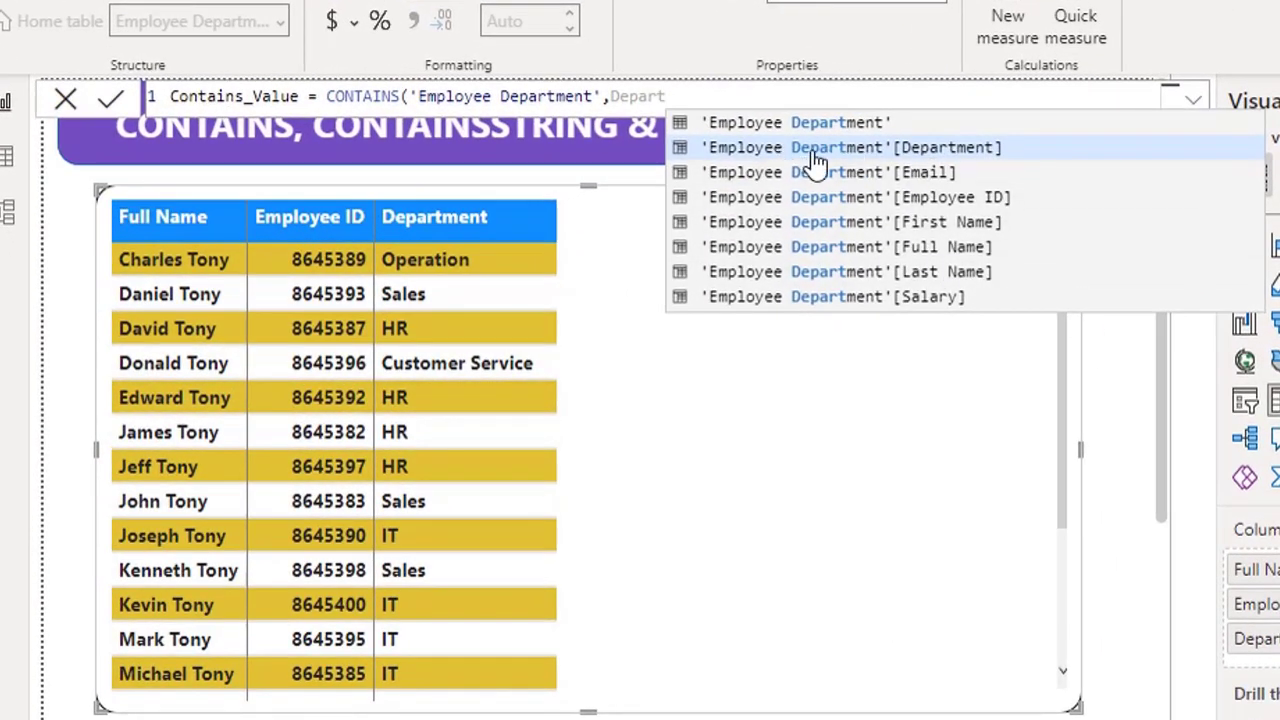
left_click(937, 150)
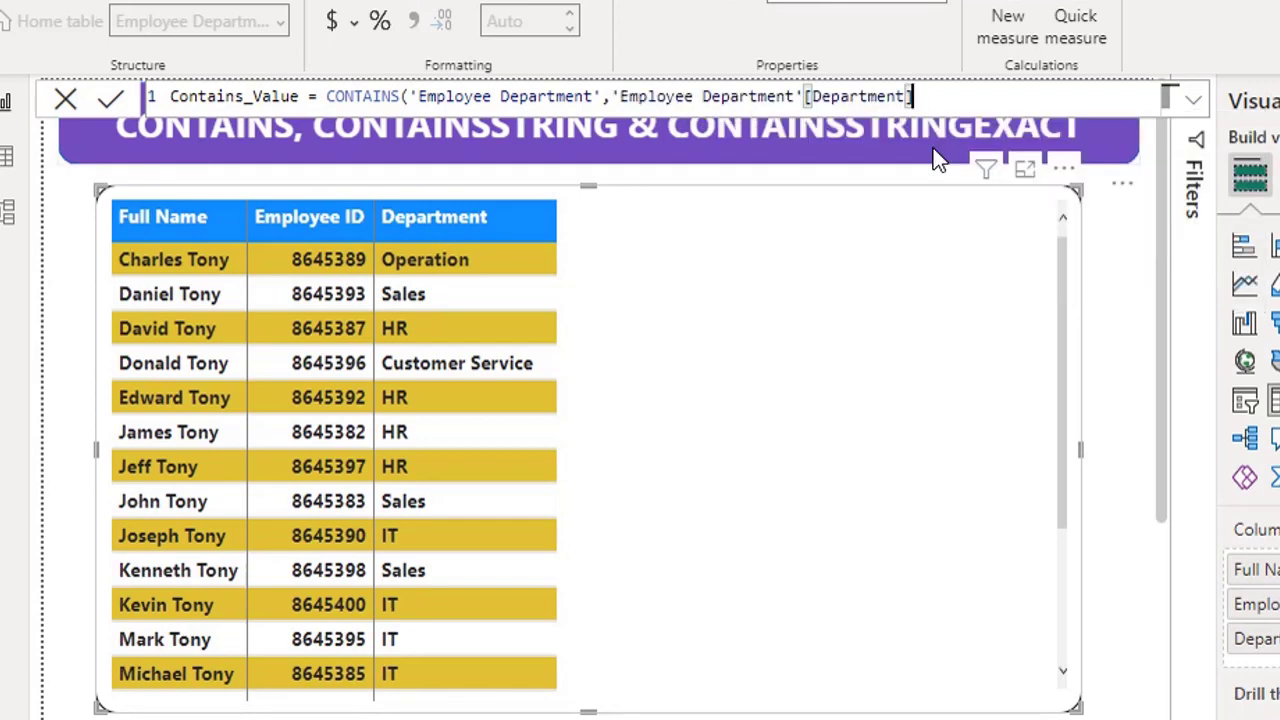
type(",")
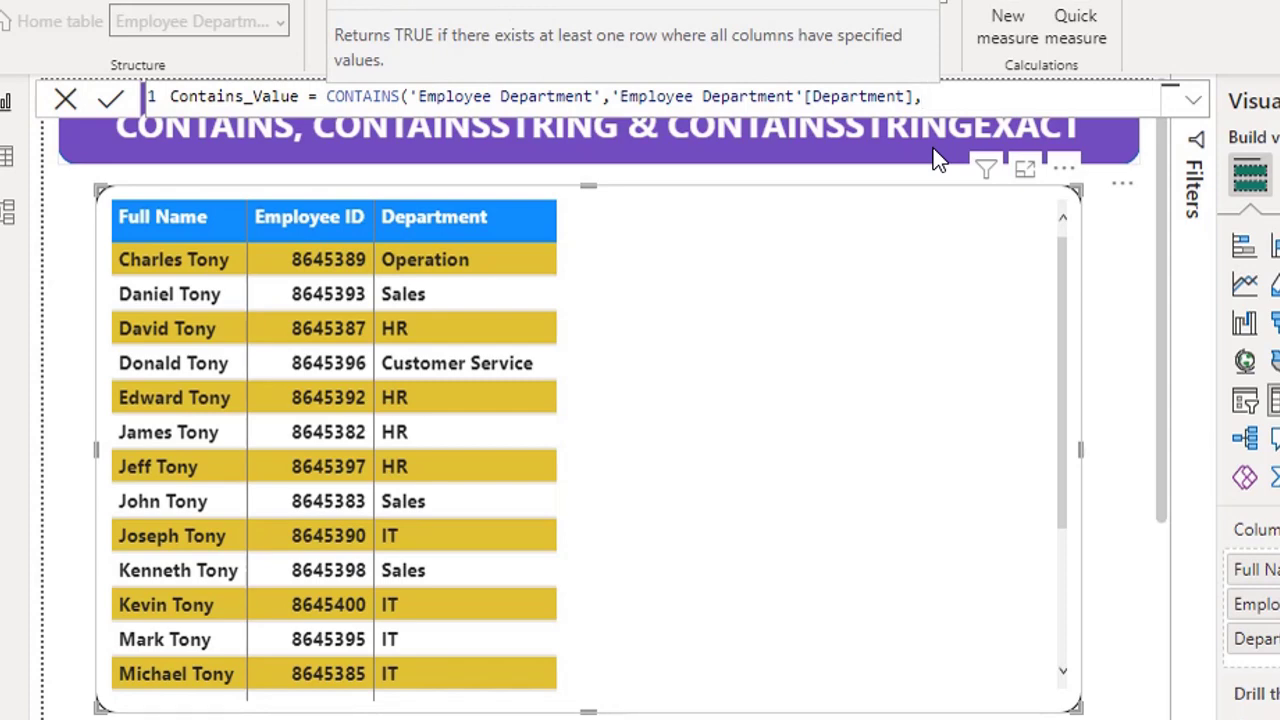
type("\"")
type("HR\"")
type(")")
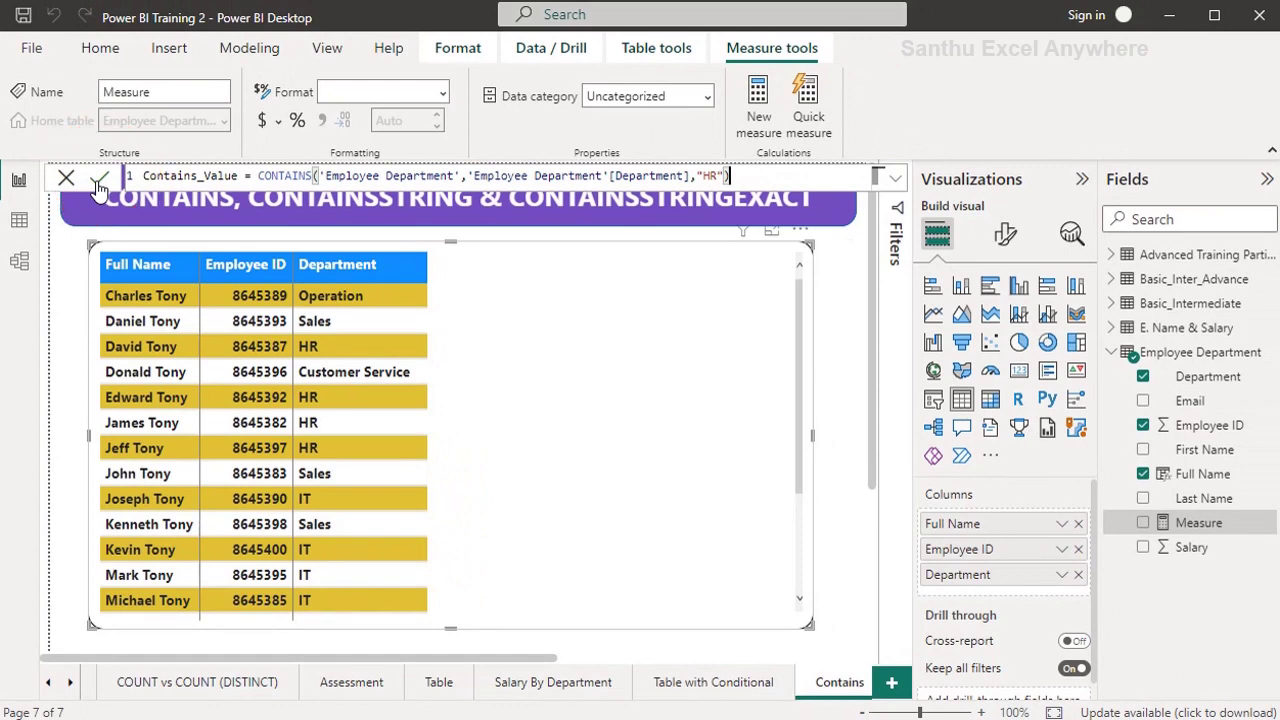
left_click(99, 180)
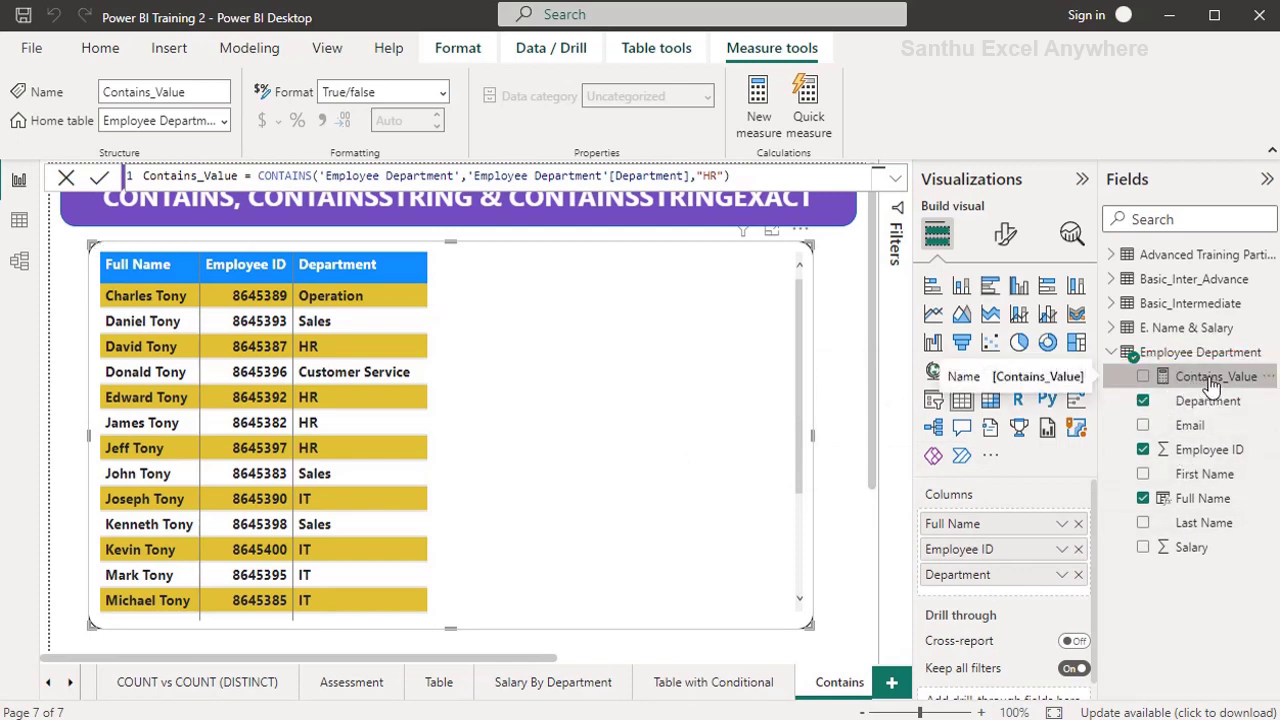
Add Contains_Value as a column of the employee table, then resume editing its formula
left_click_drag(1215, 385, 503, 363)
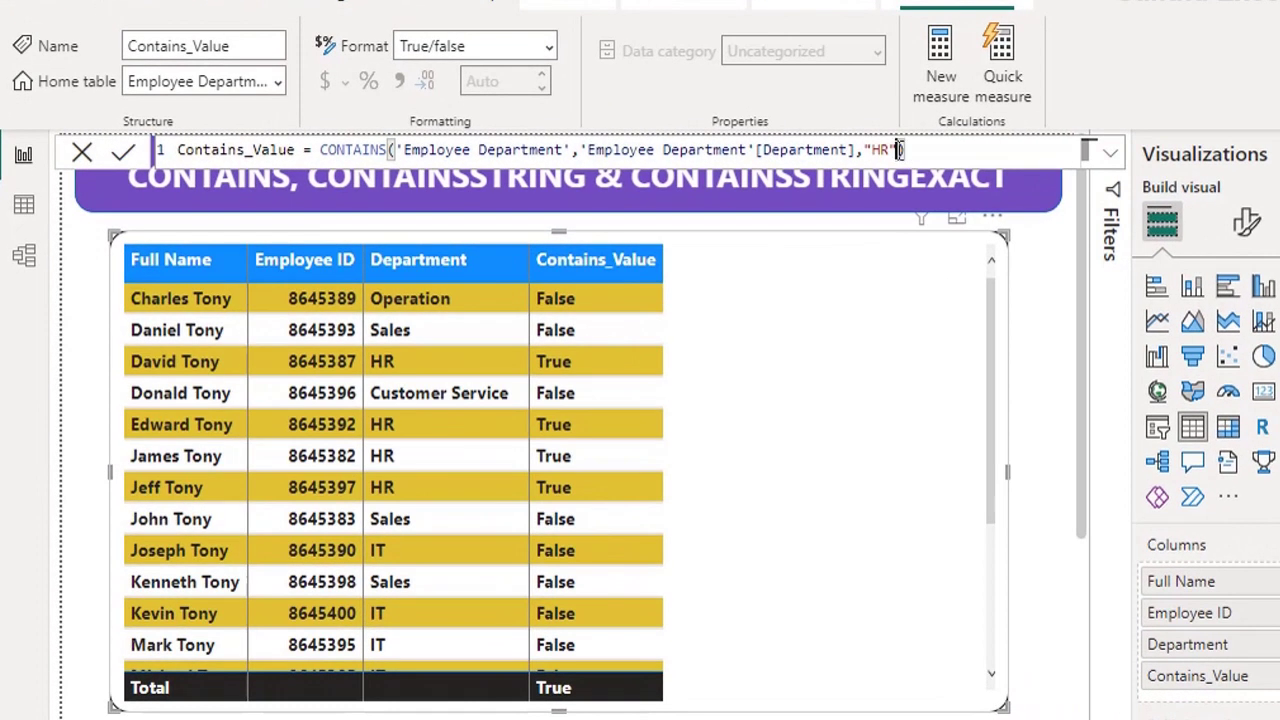
type(")")
Extend the CONTAINS formula with the Full Name column and one employee's full name, and commit
left_click(897, 150)
type(",")
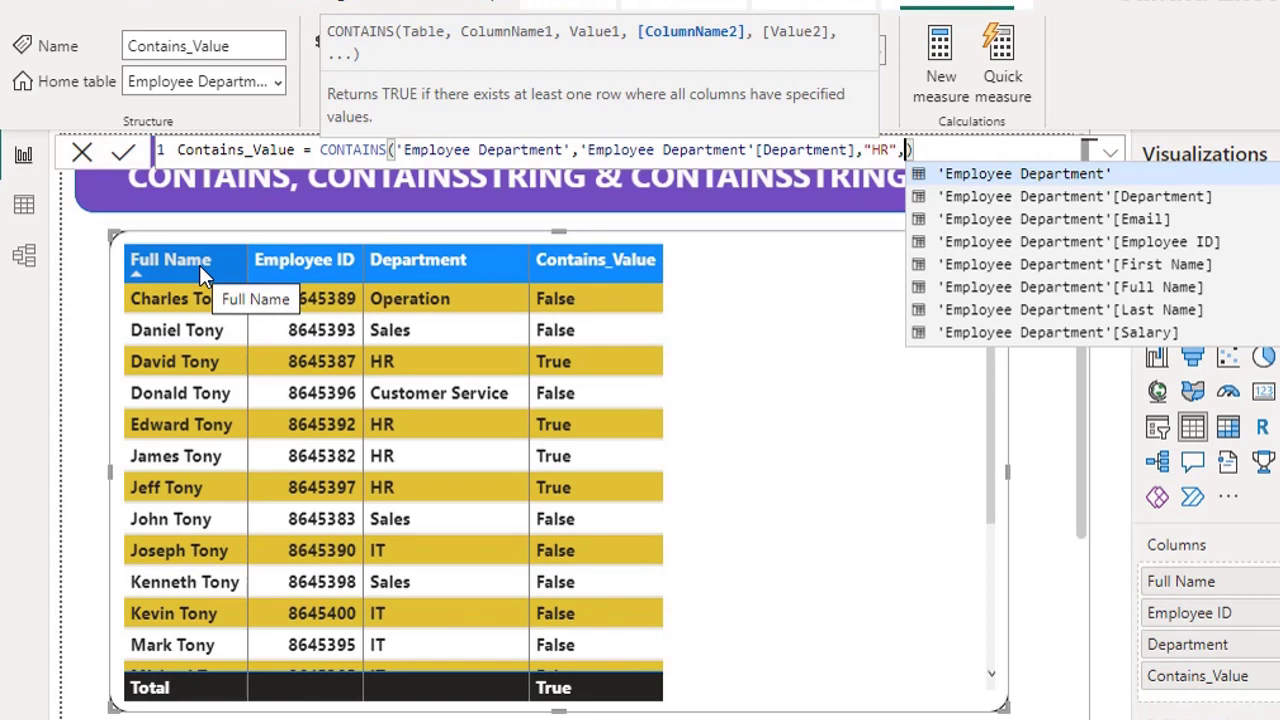
left_click(1157, 288)
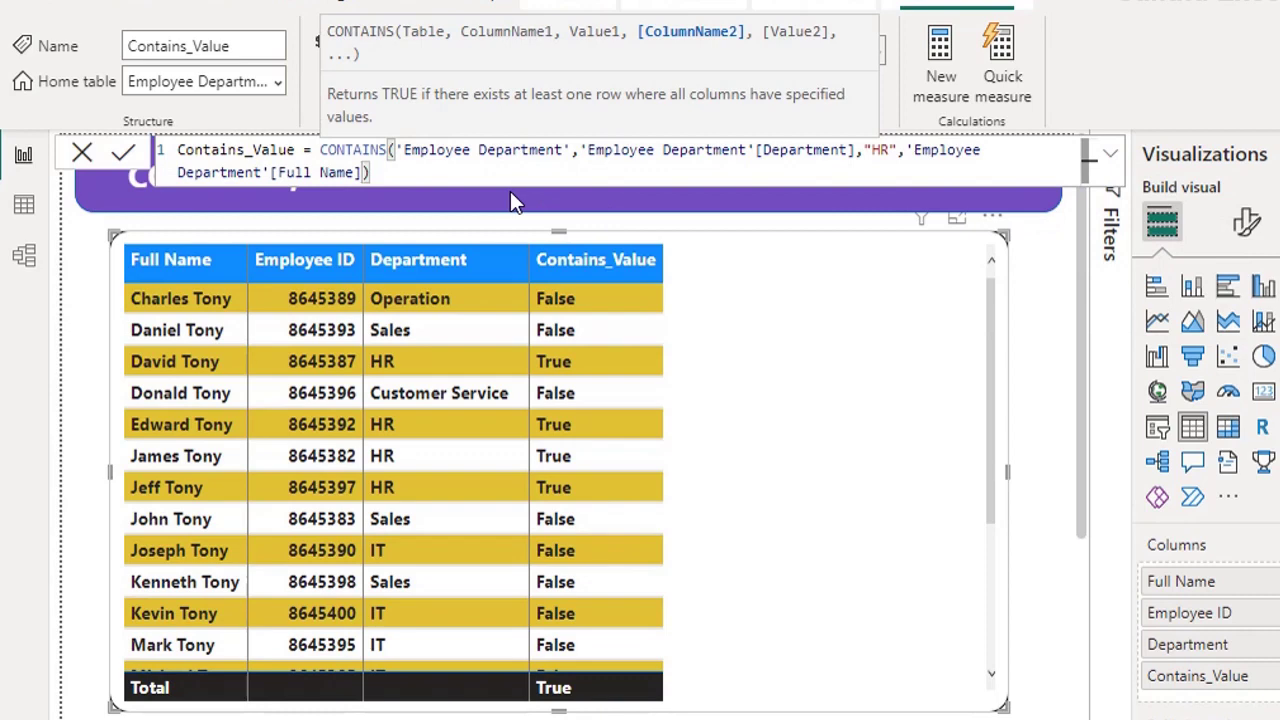
type(",")
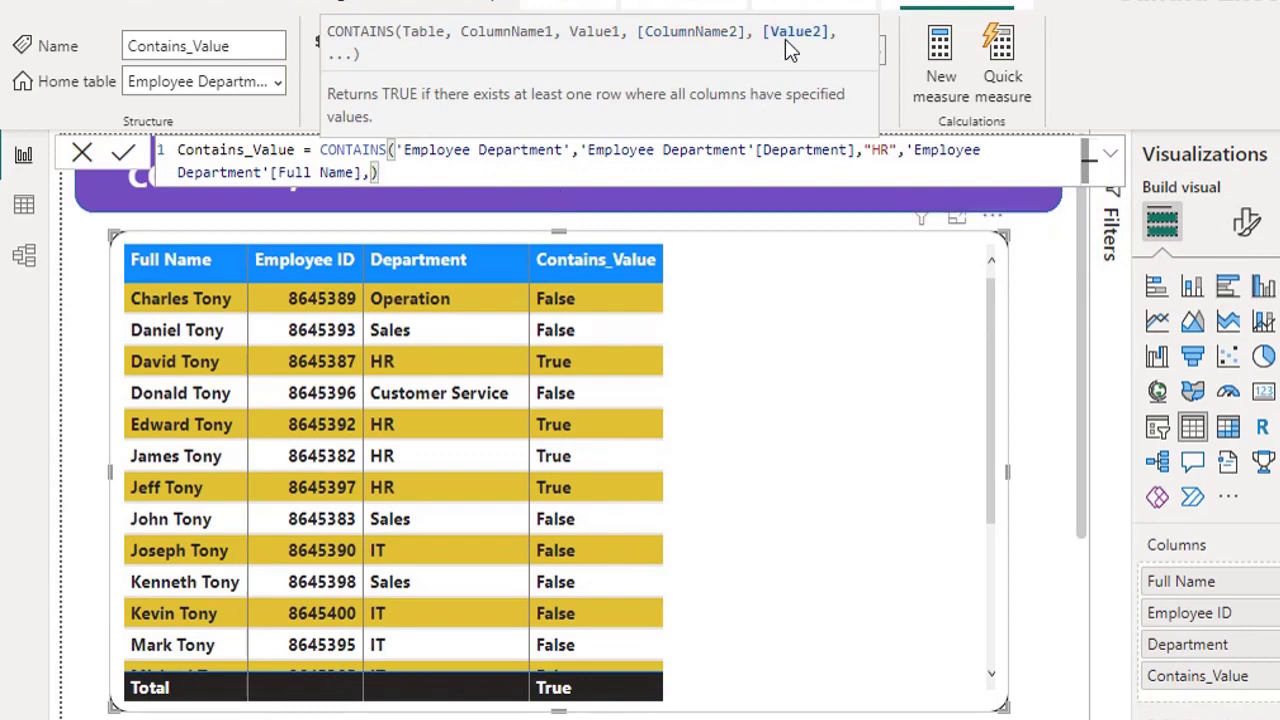
type("\"")
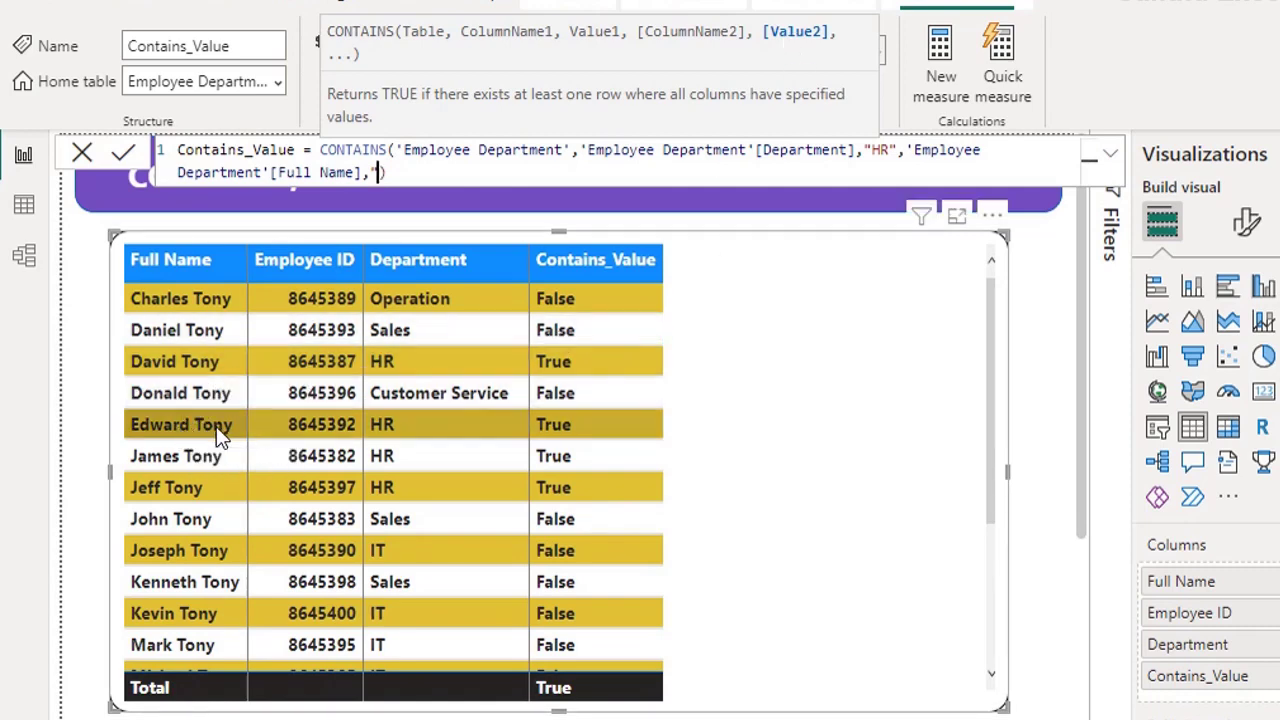
type("Edward ")
type("Tony")
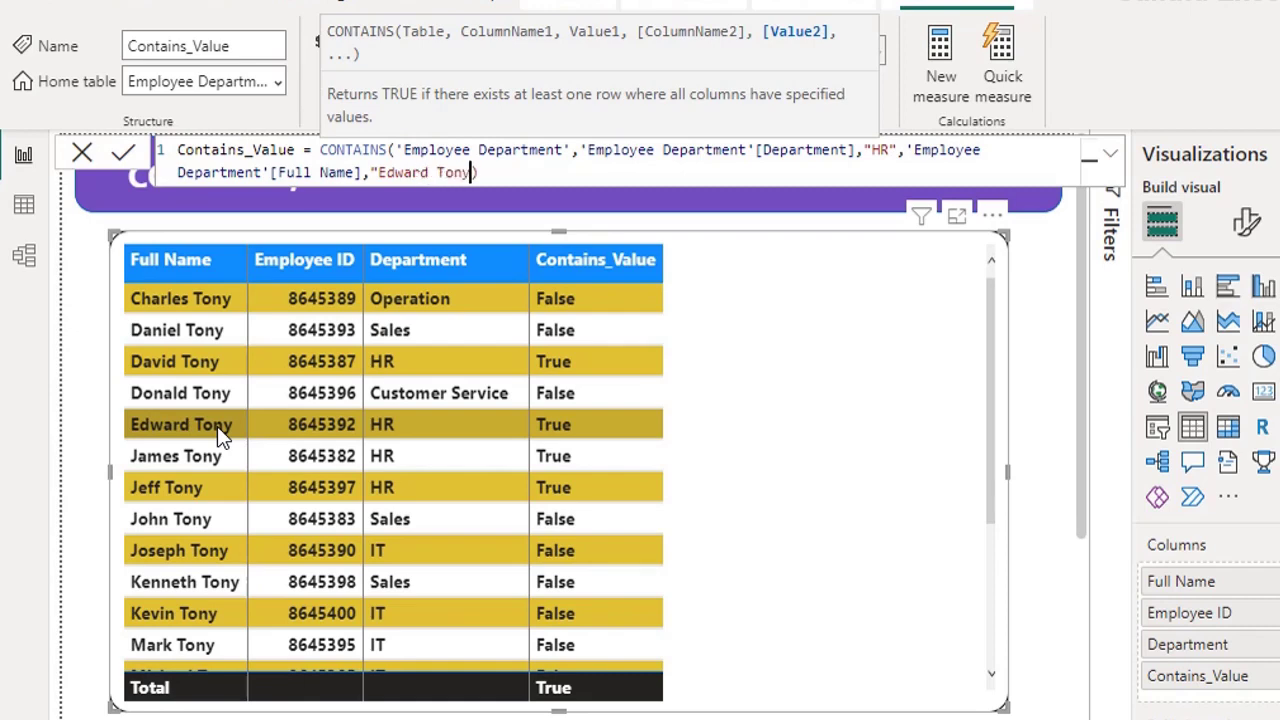
type("\"")
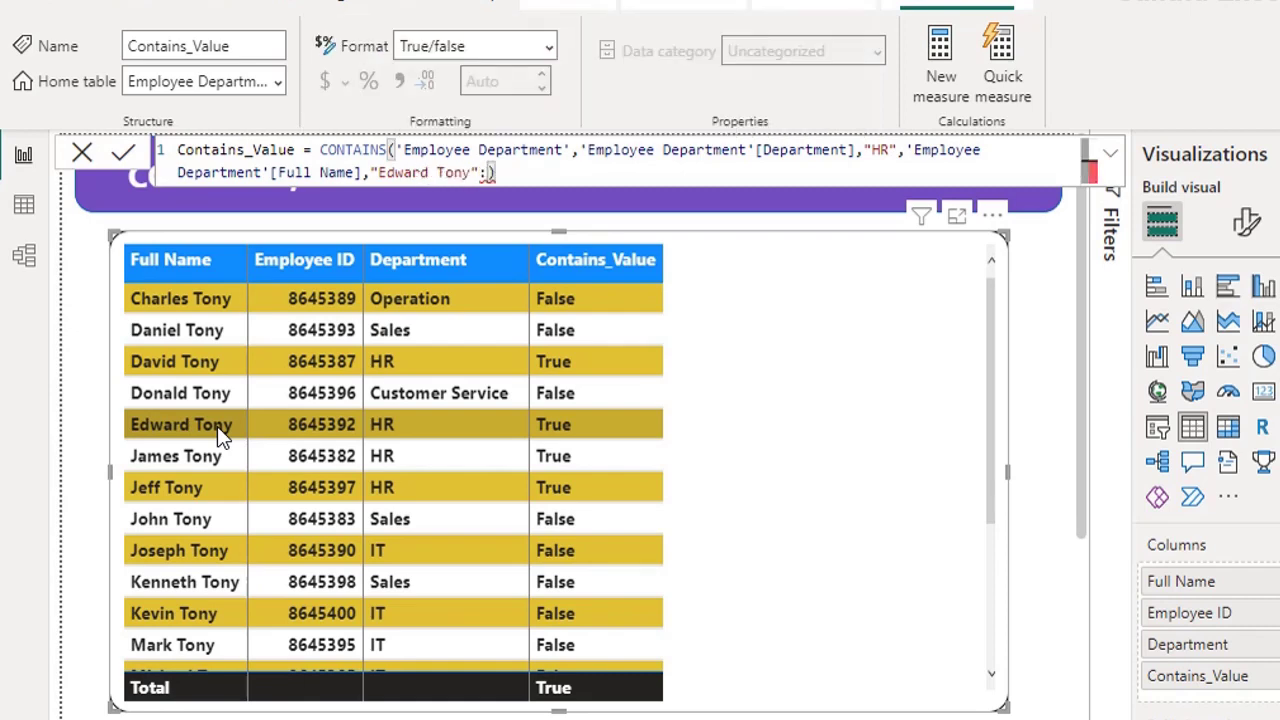
left_click(120, 157)
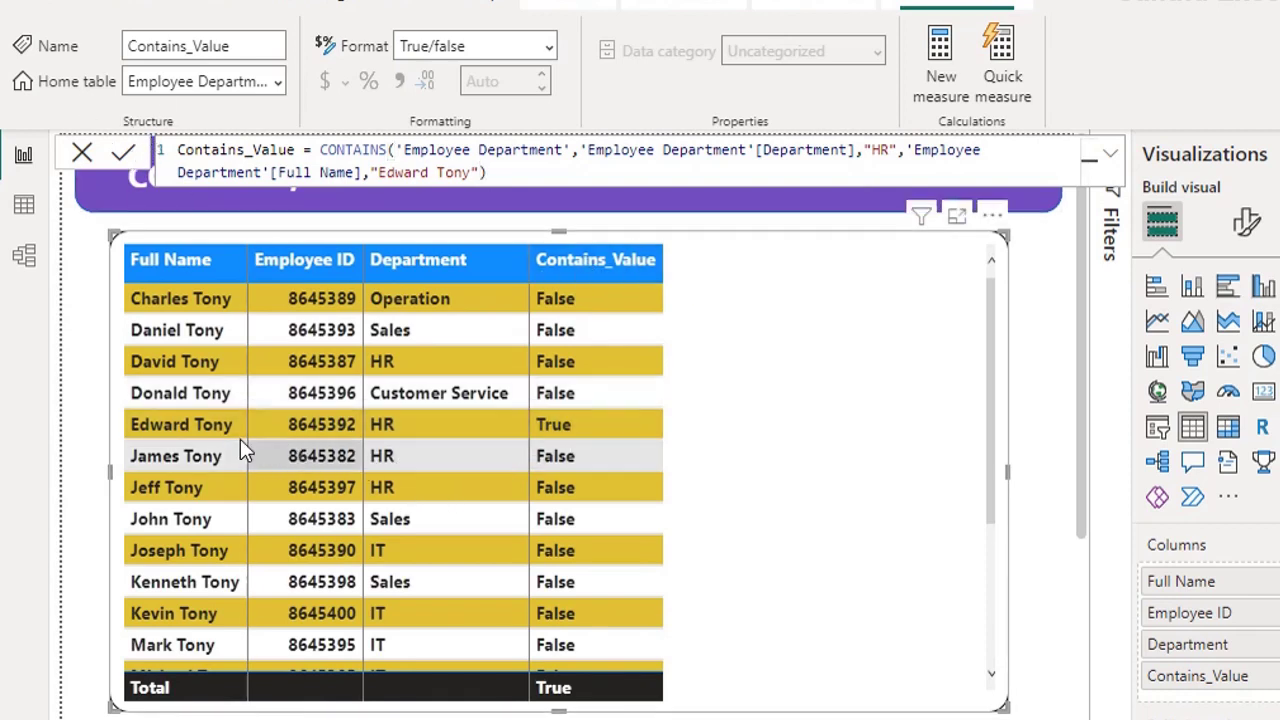
Scroll the table to check Contains_Value is True for just one HR employee
scroll(590, 478, "down", 3)
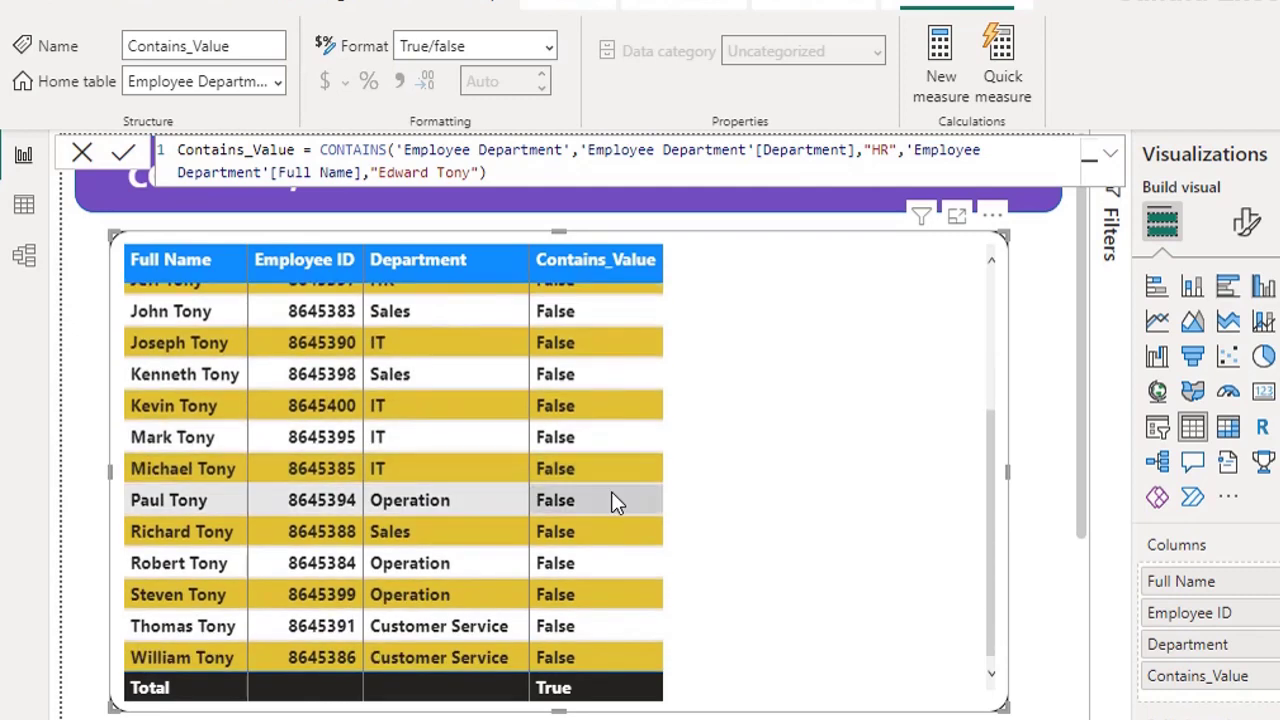
scroll(611, 491, "up", 4)
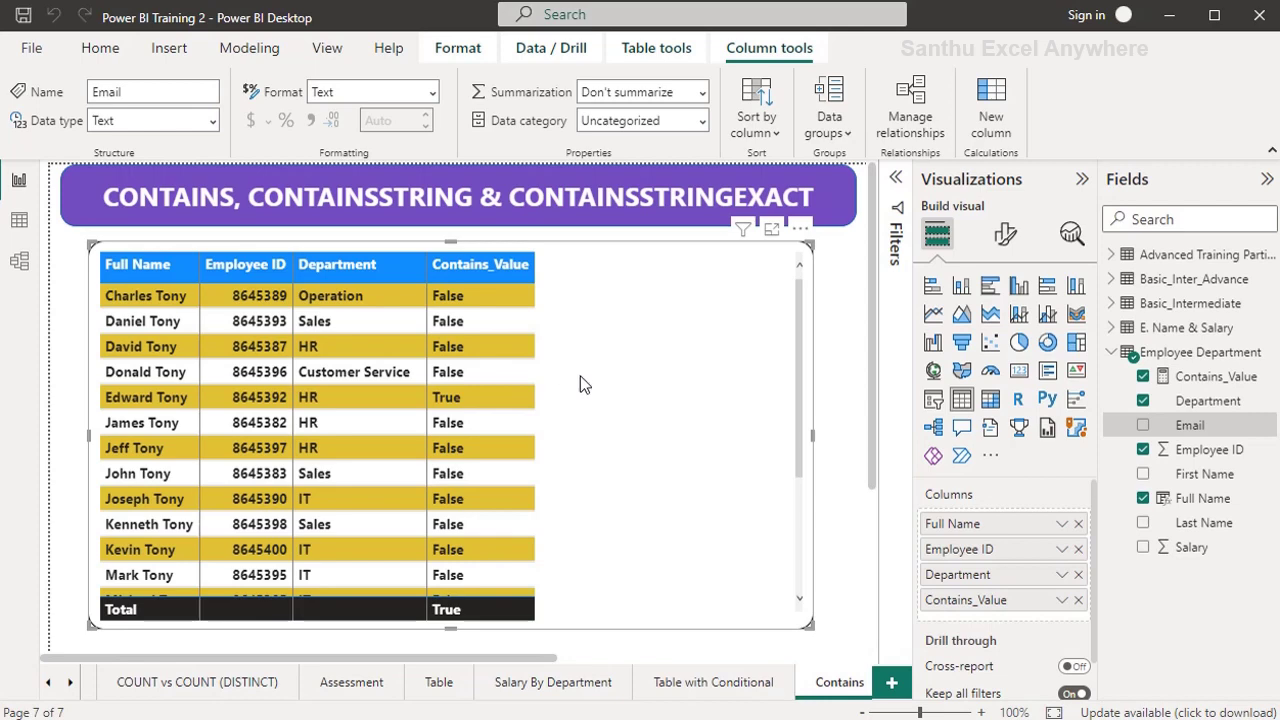
Create a new measure in Employee Department named Containsstring_Value
left_click(1200, 352)
left_click(98, 50)
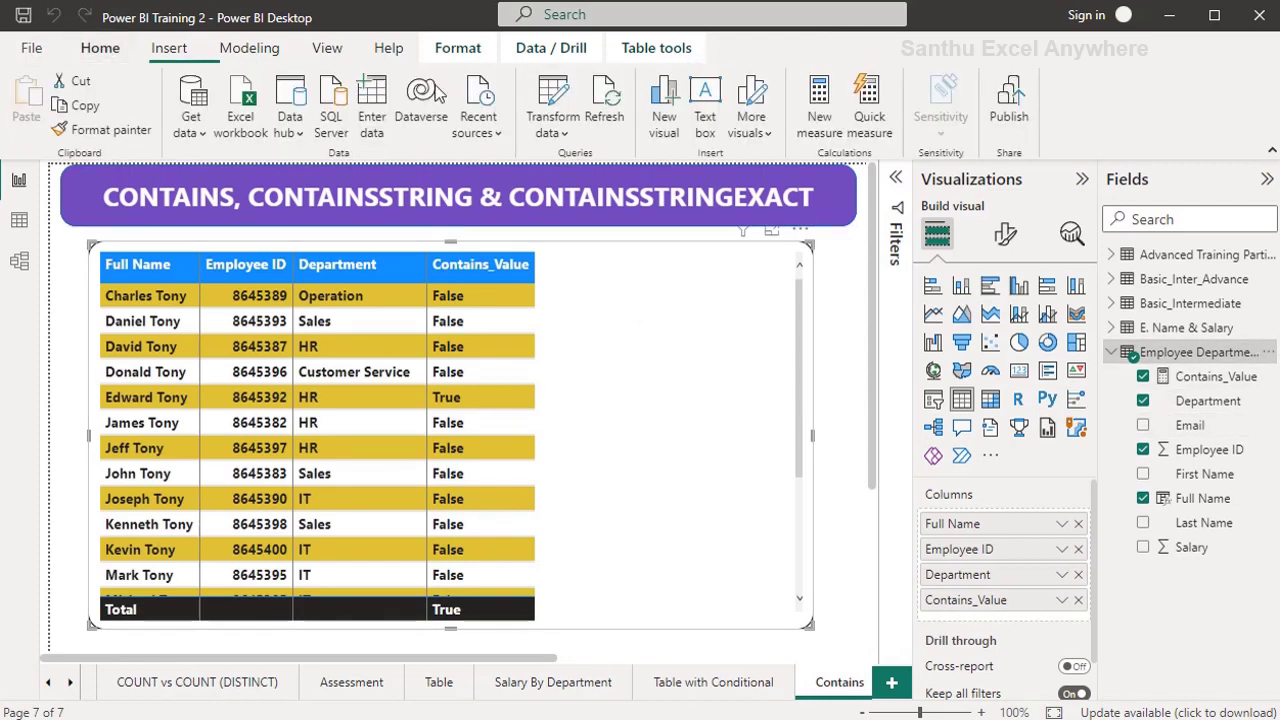
left_click(820, 90)
double_click(163, 176)
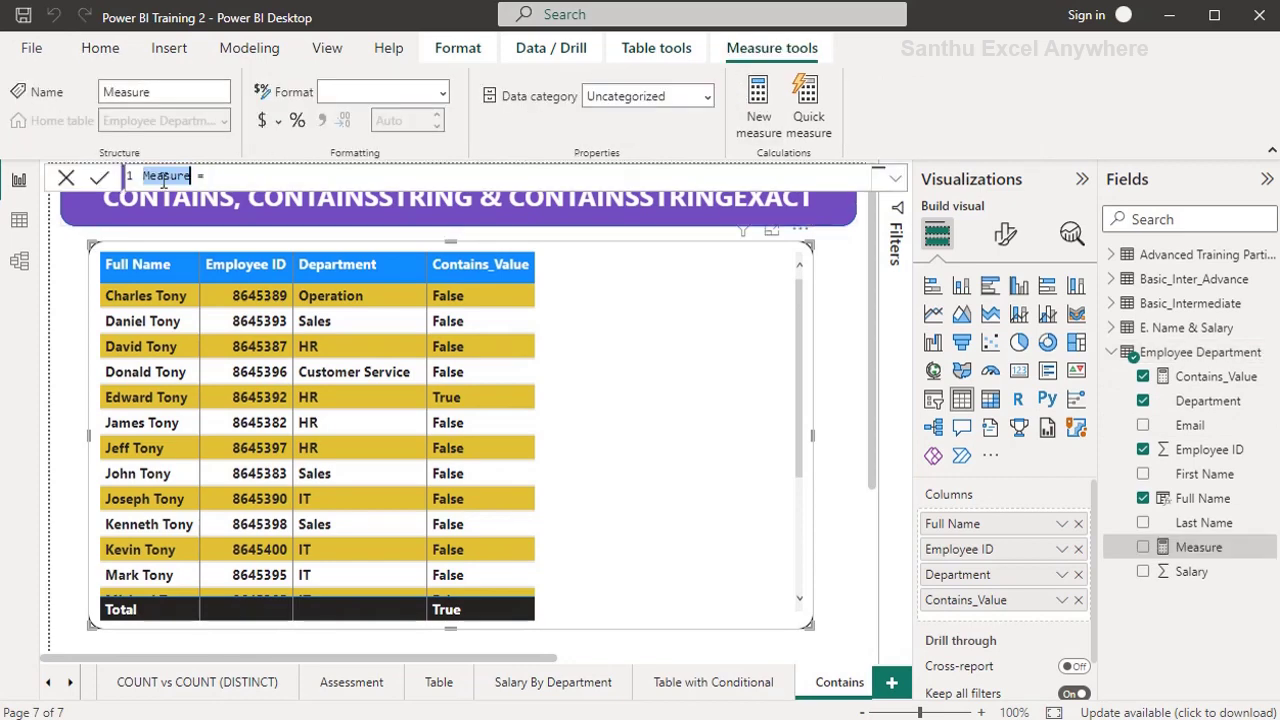
type("Containsst")
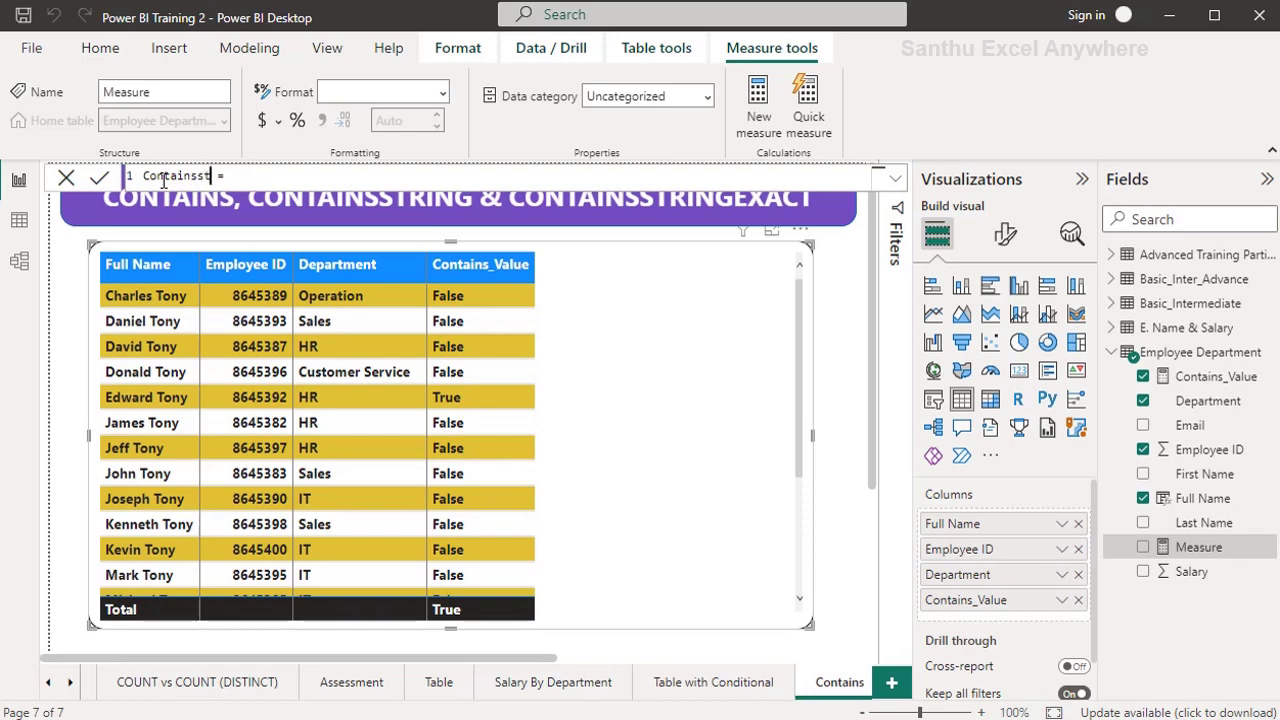
type("ring_Value")
Write its formula as CONTAINSSTRING(SELECTEDVALUE('Employee Department'[Full Name]), a first name)
left_click(397, 175)
type("Con")
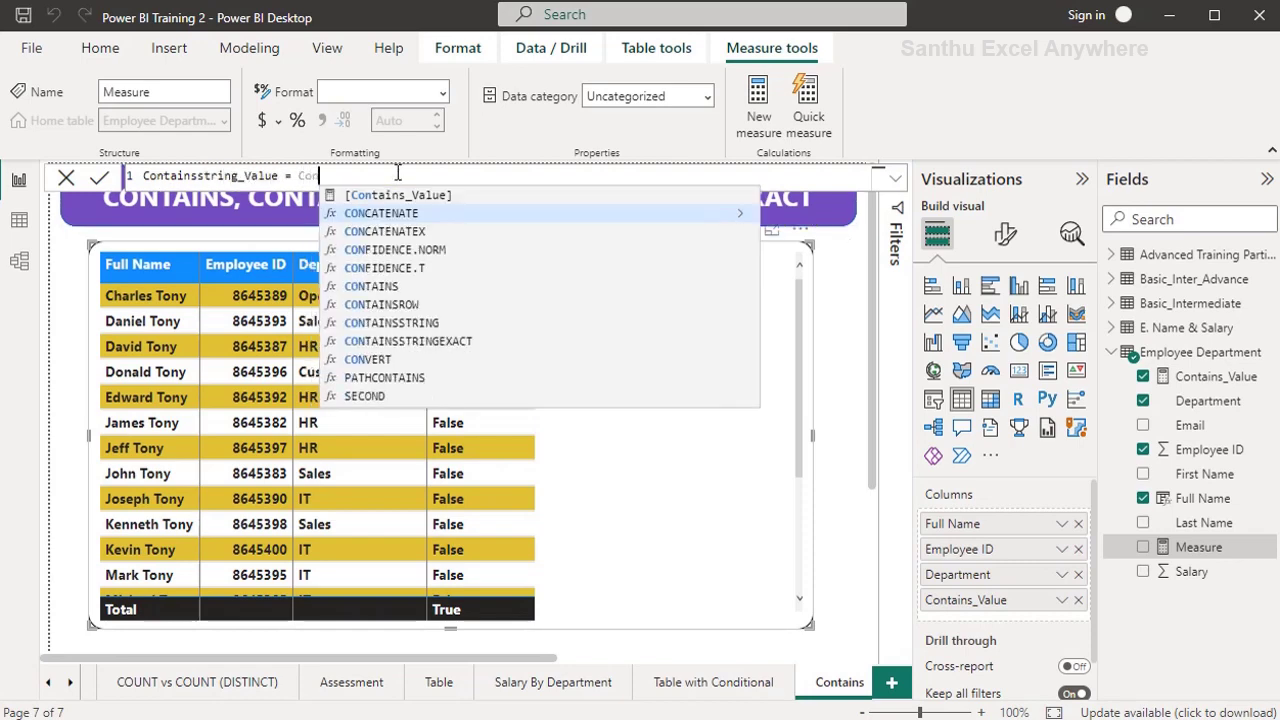
type("tains")
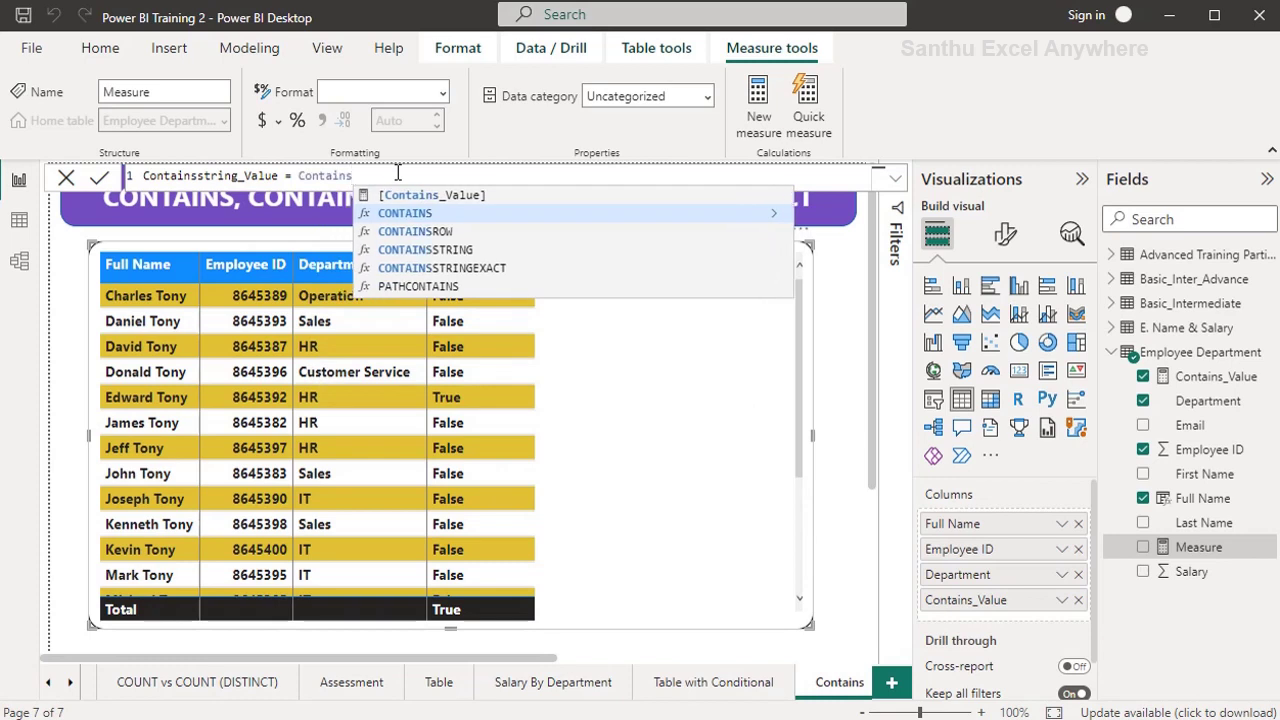
left_click(437, 252)
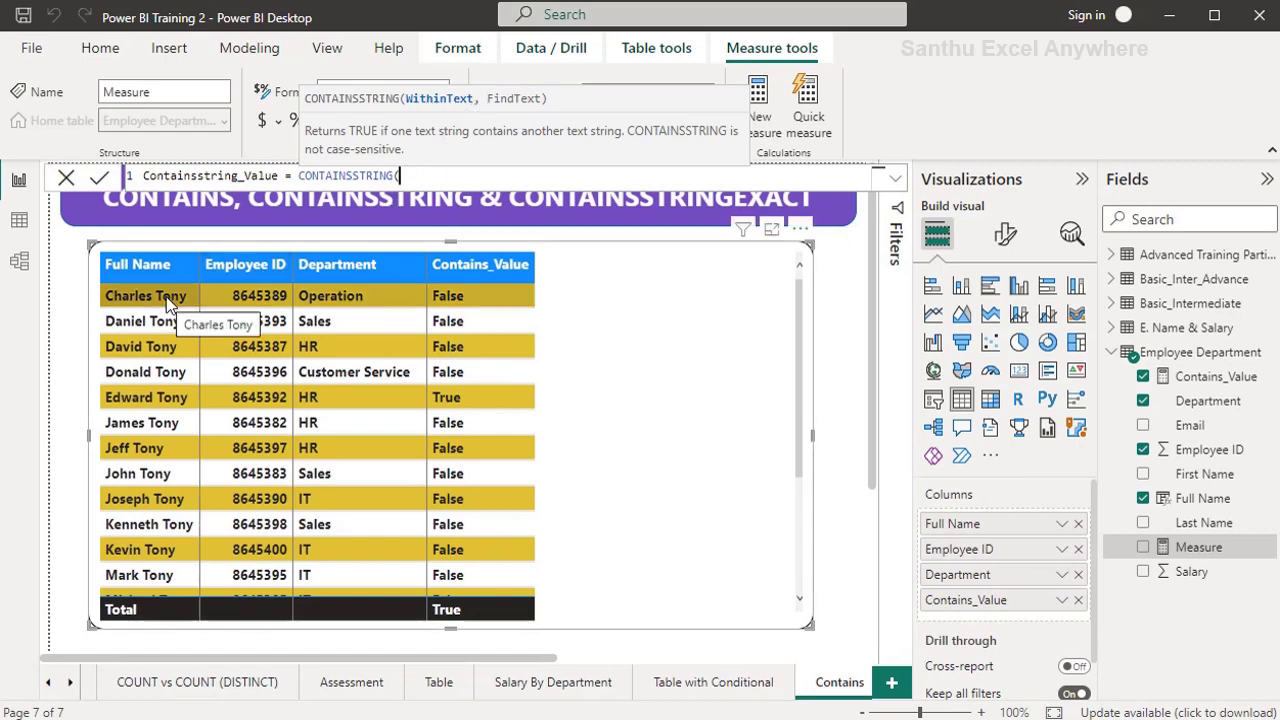
type("Selec")
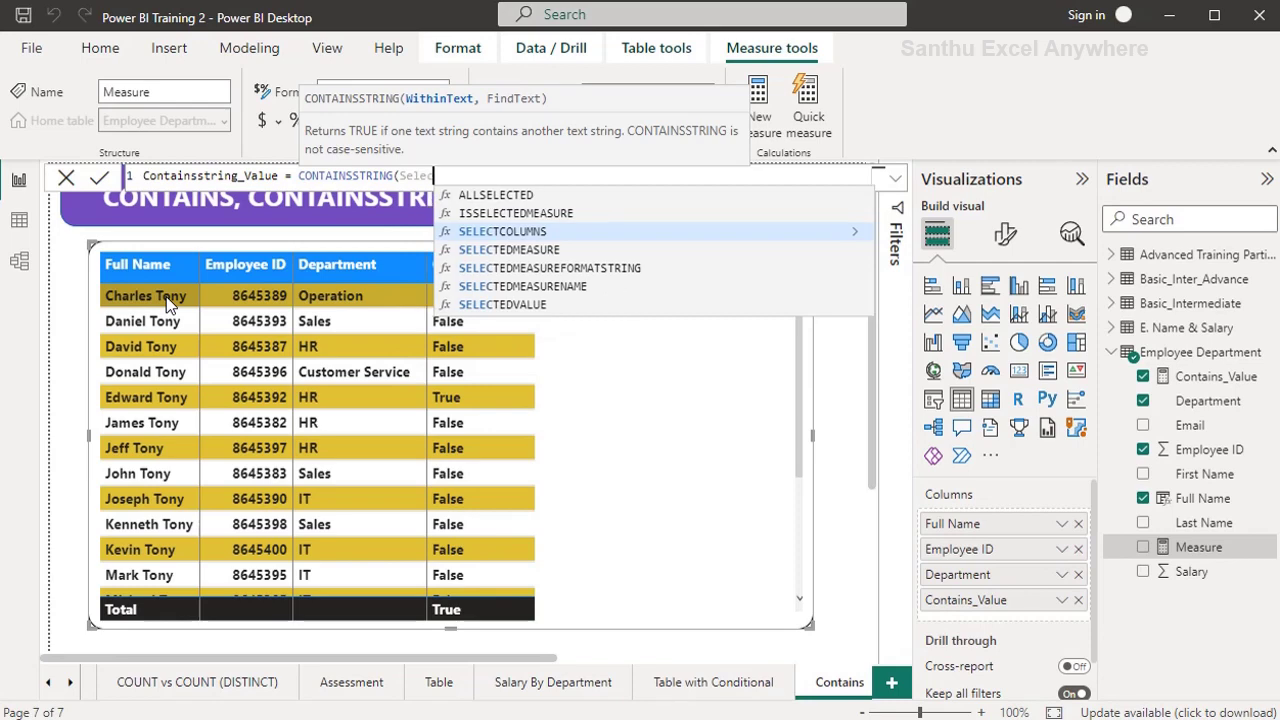
left_click(535, 305)
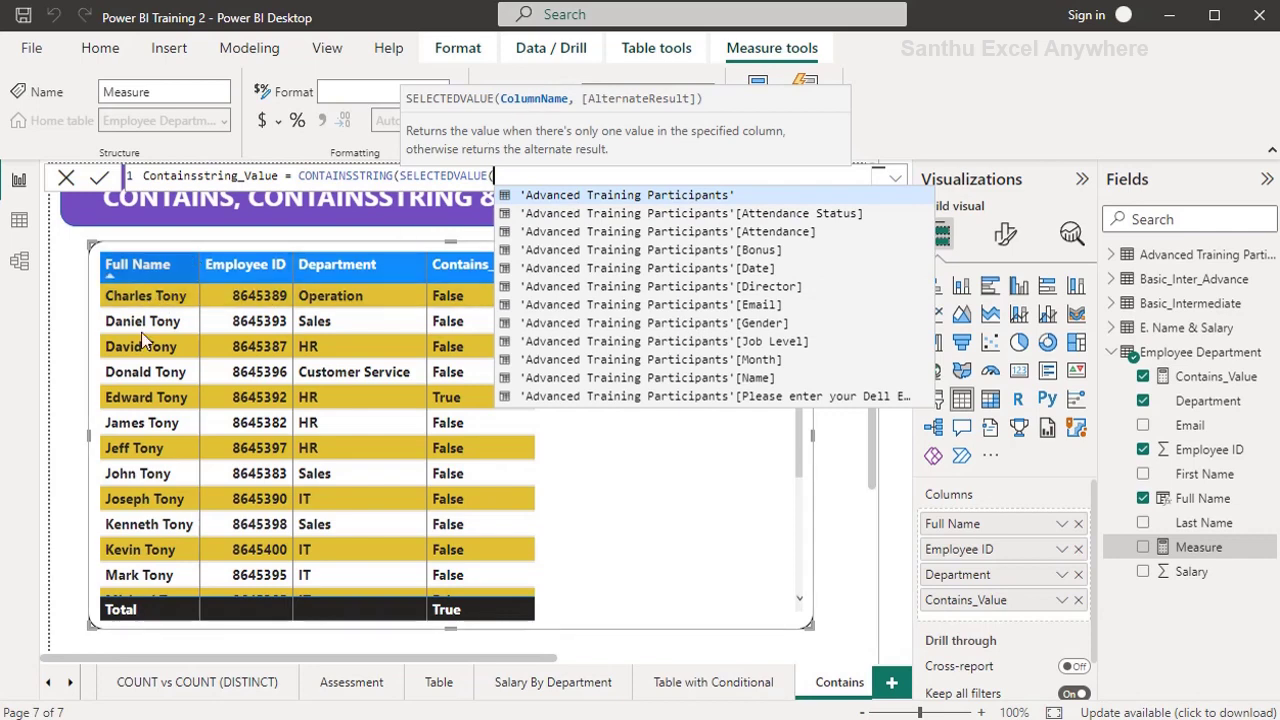
type("Full")
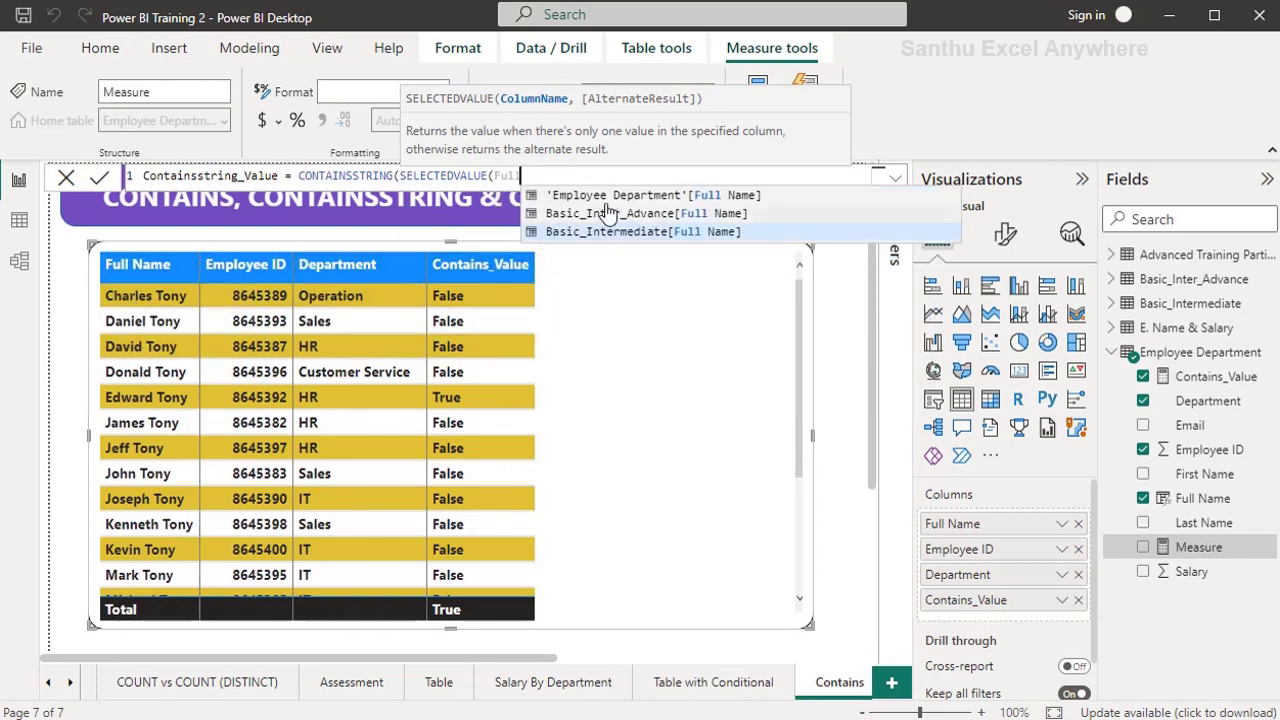
left_click(635, 196)
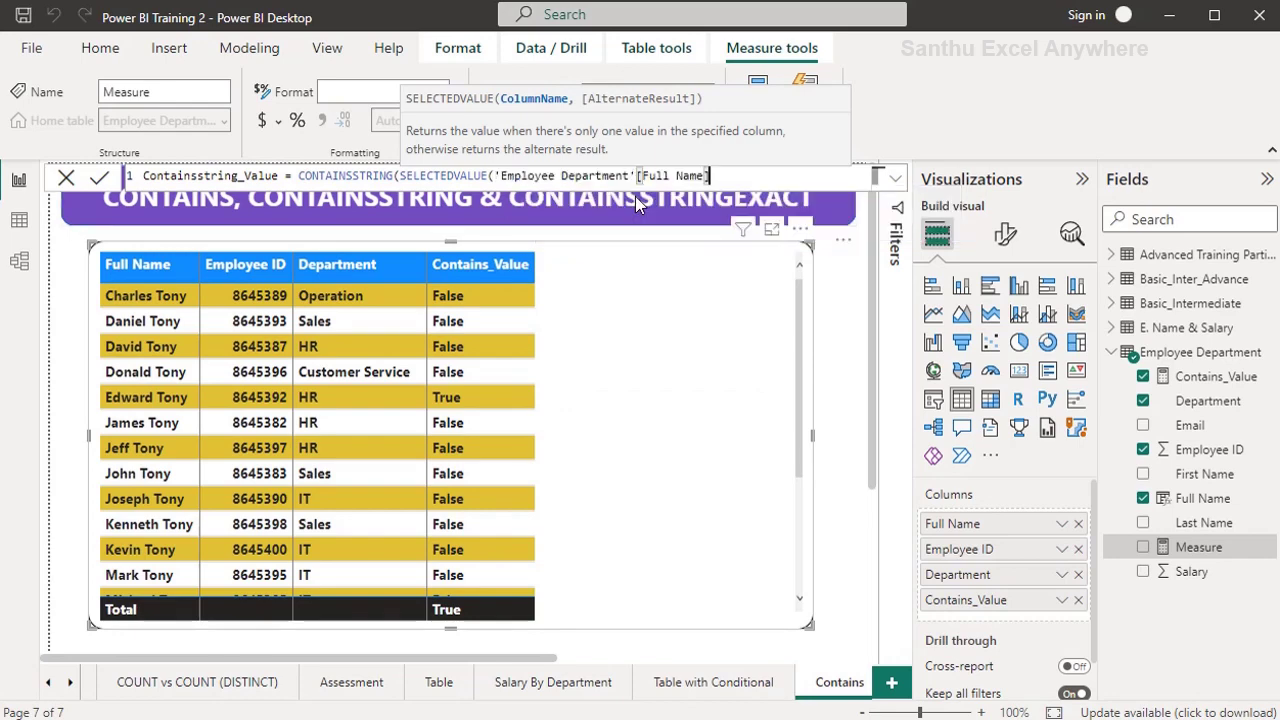
type(")")
key("Return")
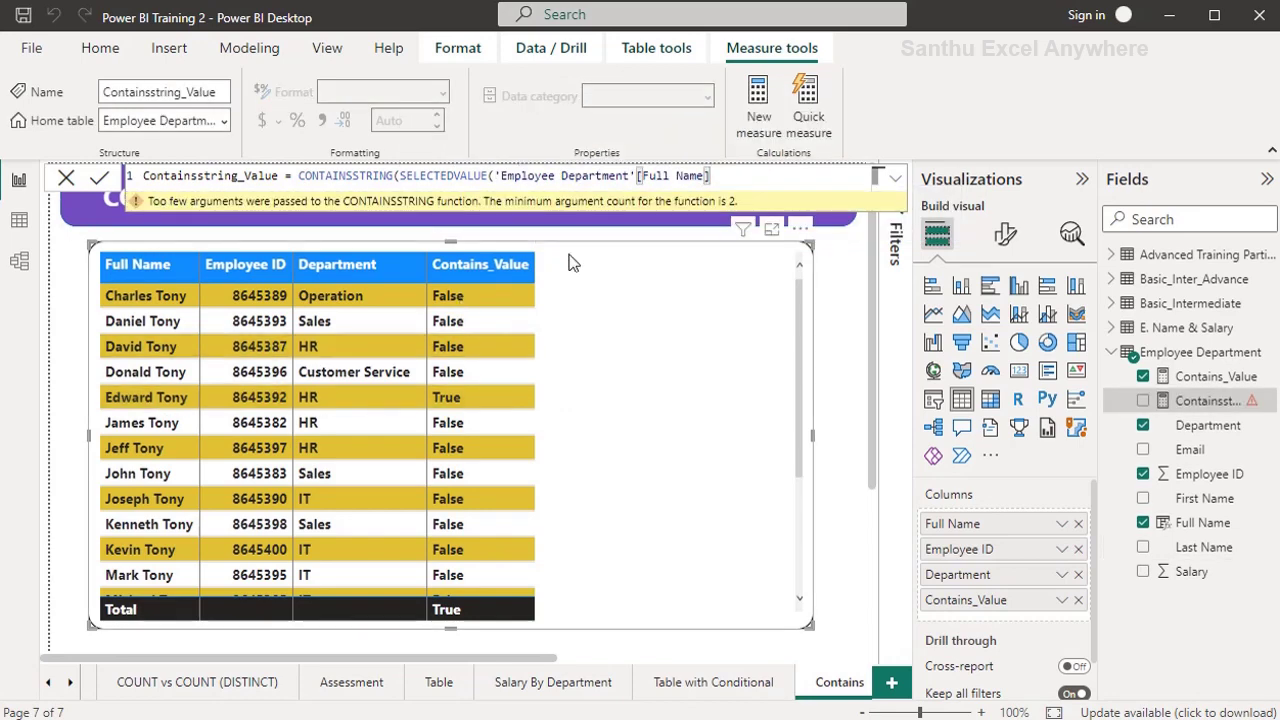
type(")")
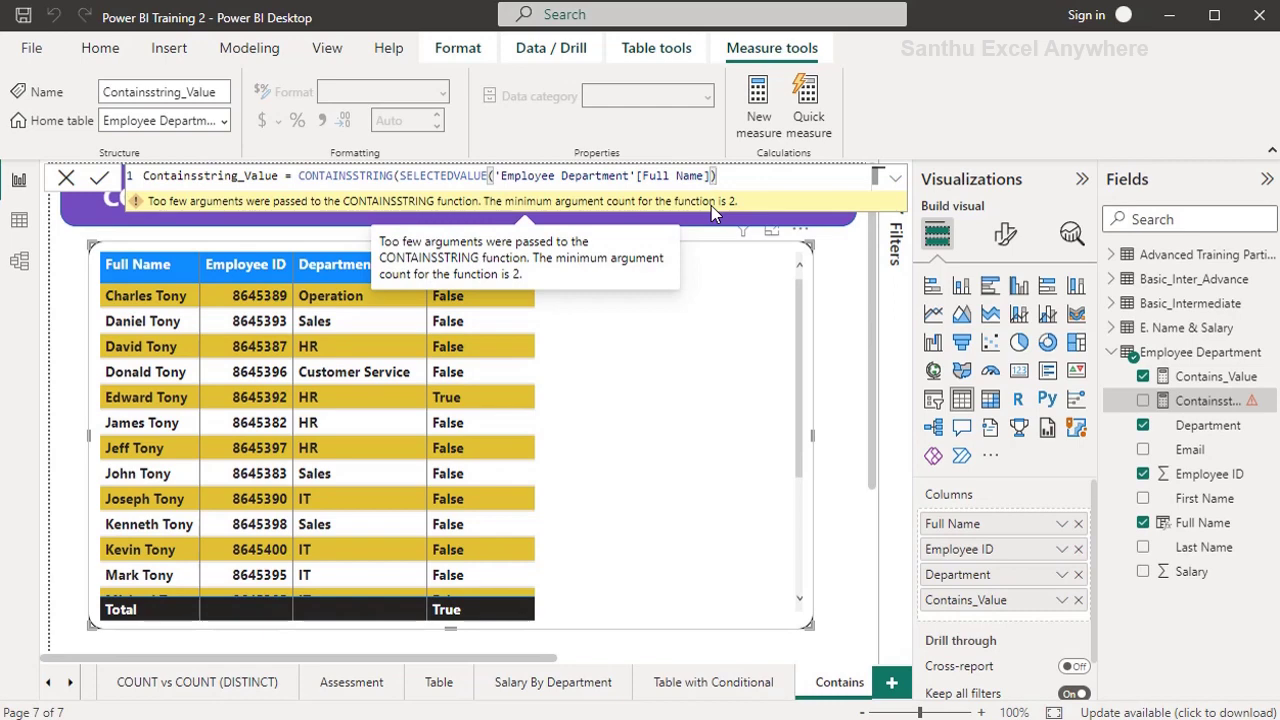
type(",")
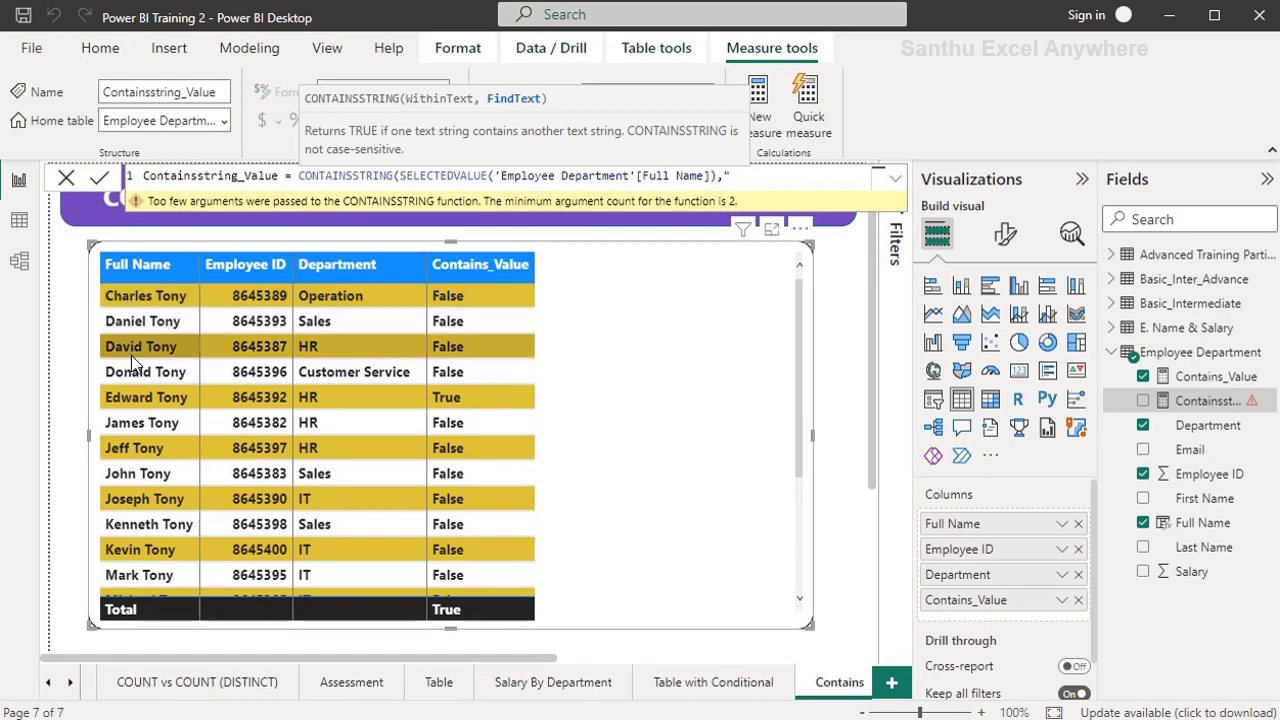
type("David\"")
type(")")
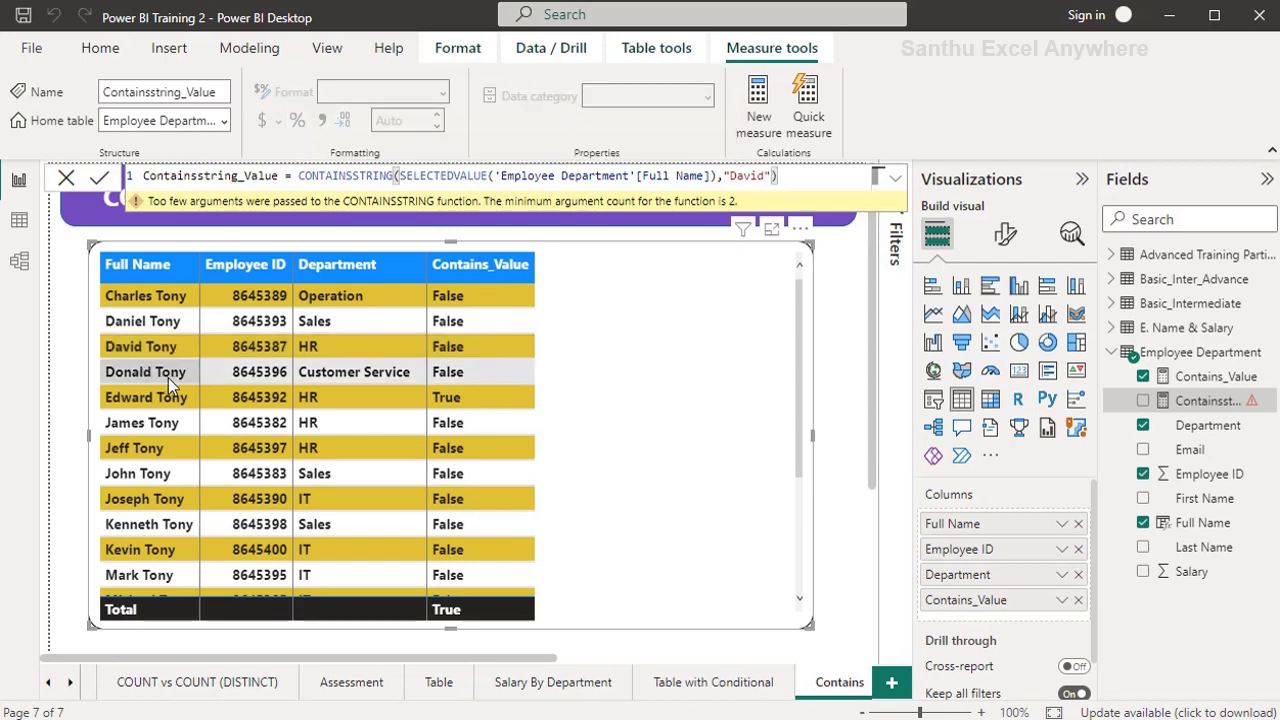
Commit Containsstring_Value, add it as a table column, and scroll to verify the results
left_click(100, 180)
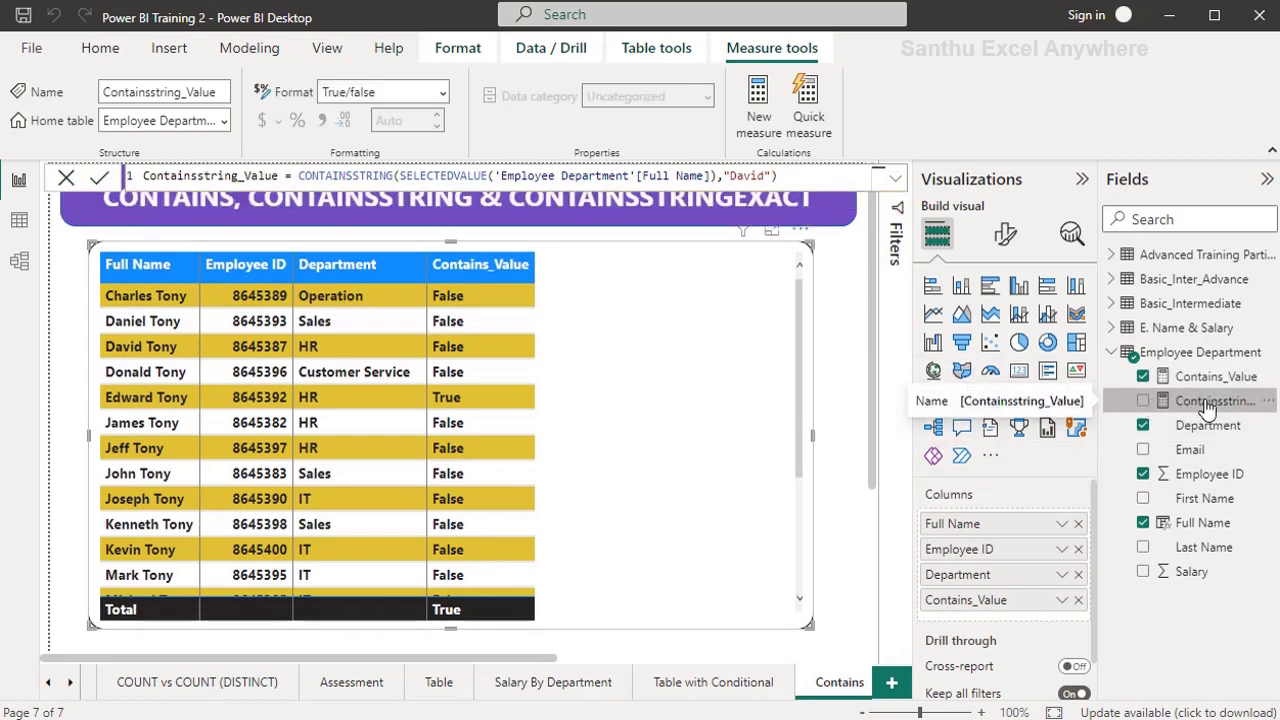
left_click_drag(1208, 405, 598, 325)
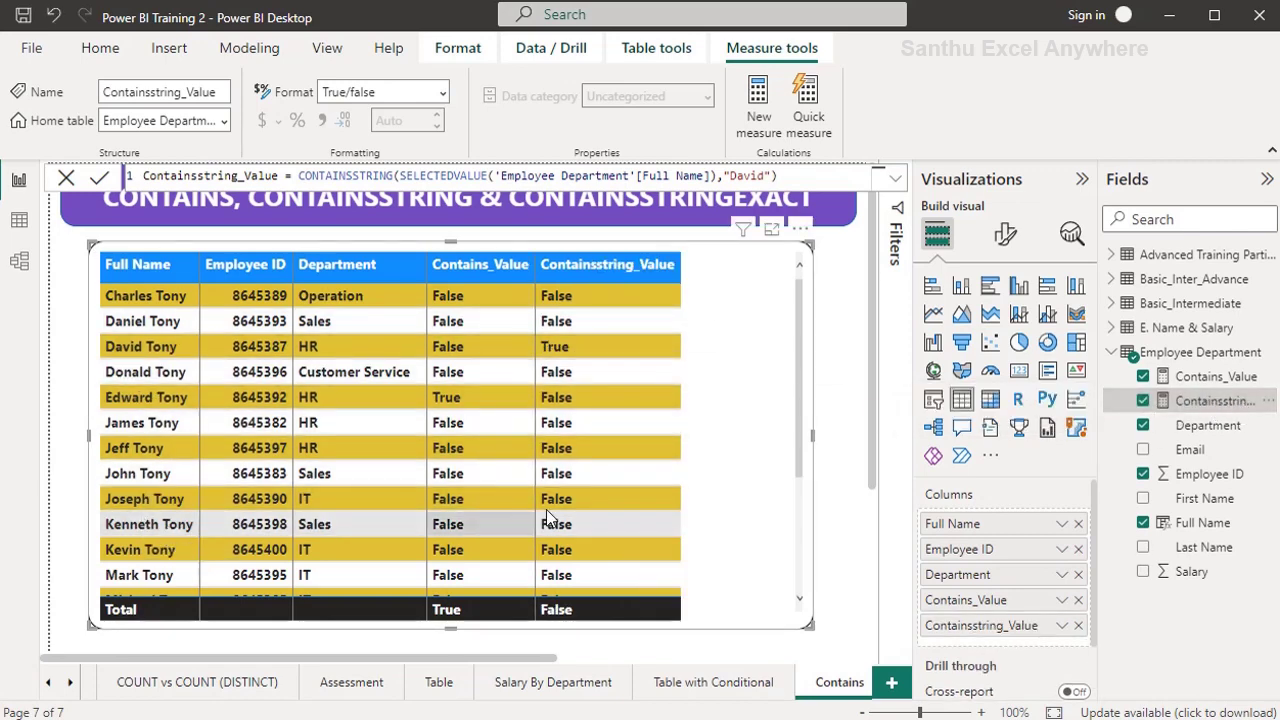
scroll(570, 540, "down", 3)
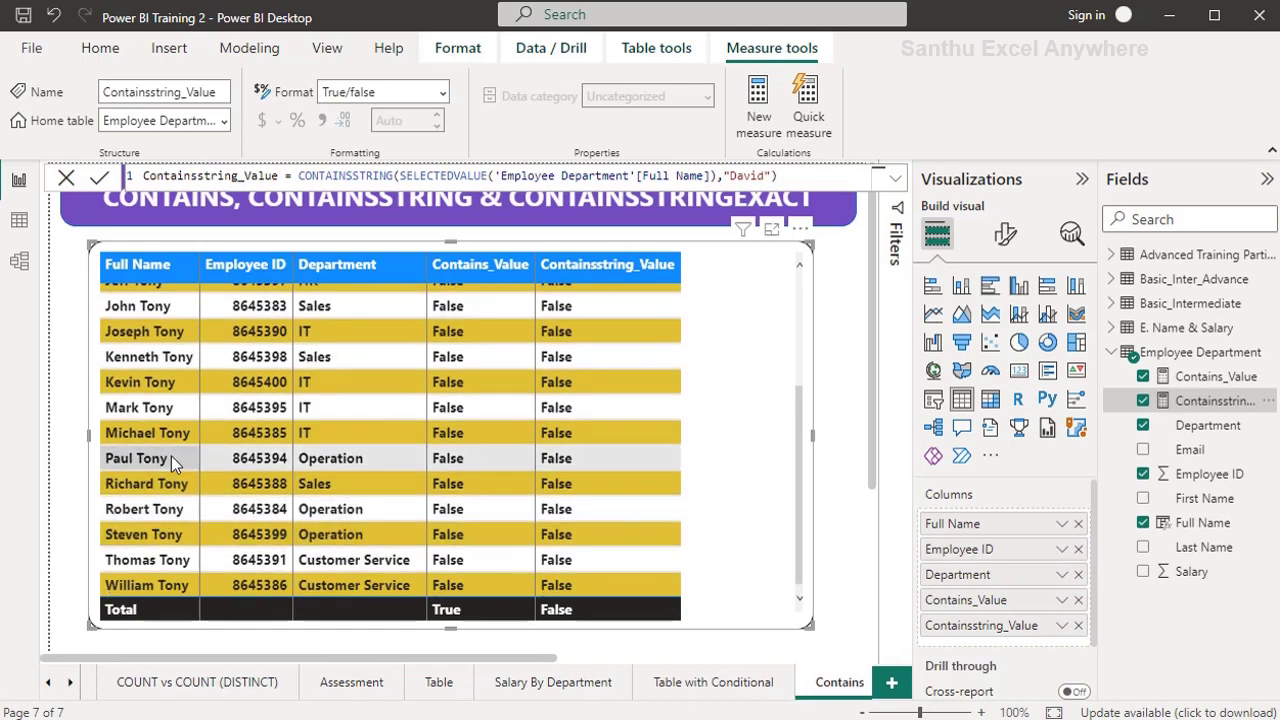
scroll(150, 375, "up", 1)
scroll(145, 385, "up", 2)
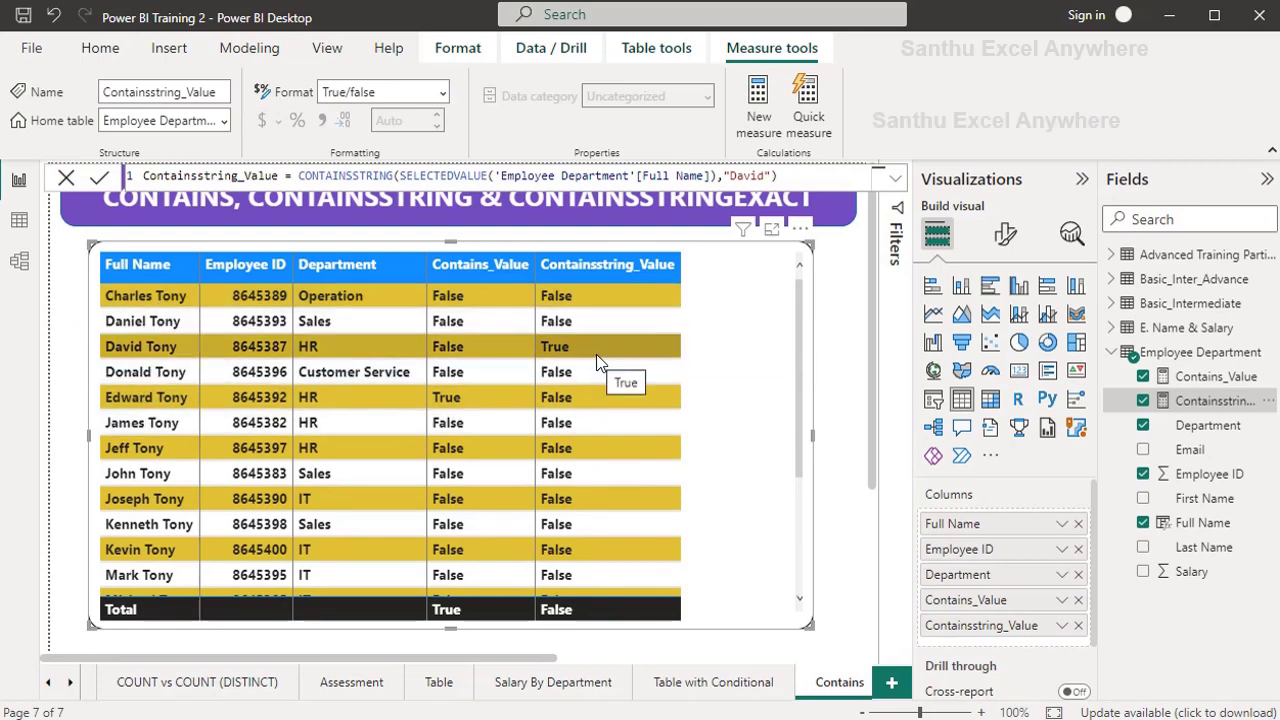
left_click(608, 265)
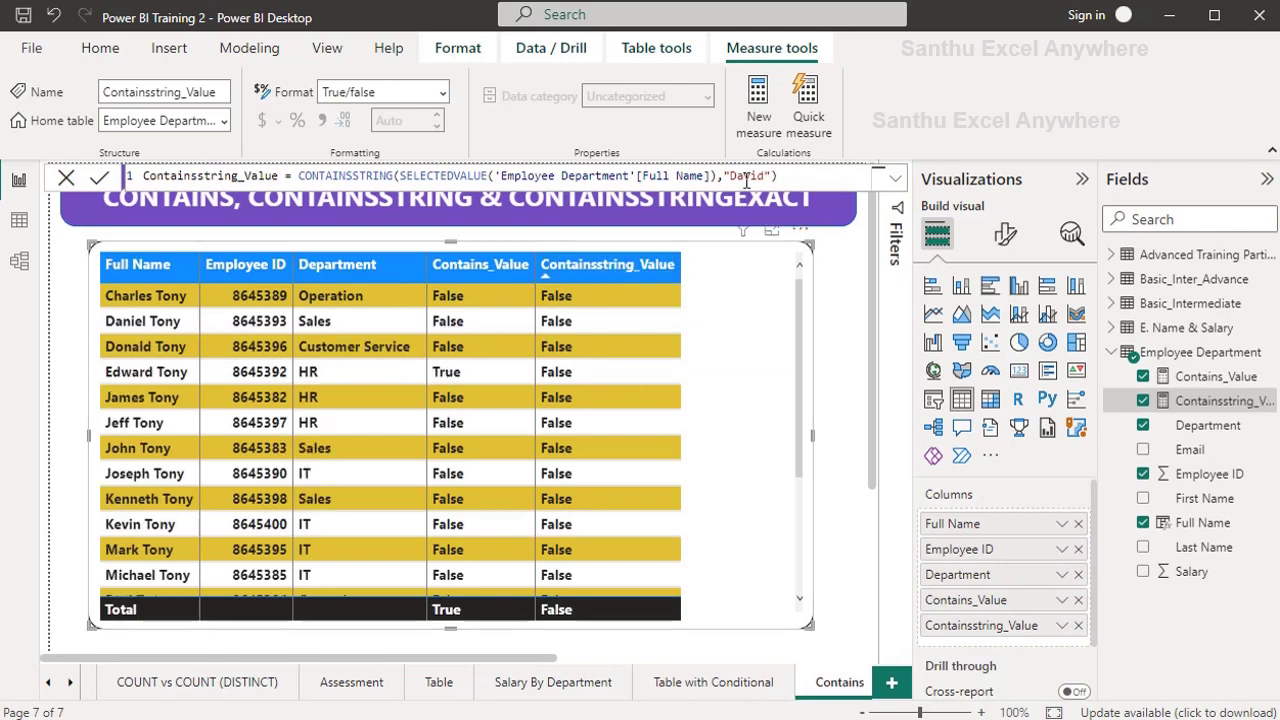
double_click(746, 177)
type("Tony")
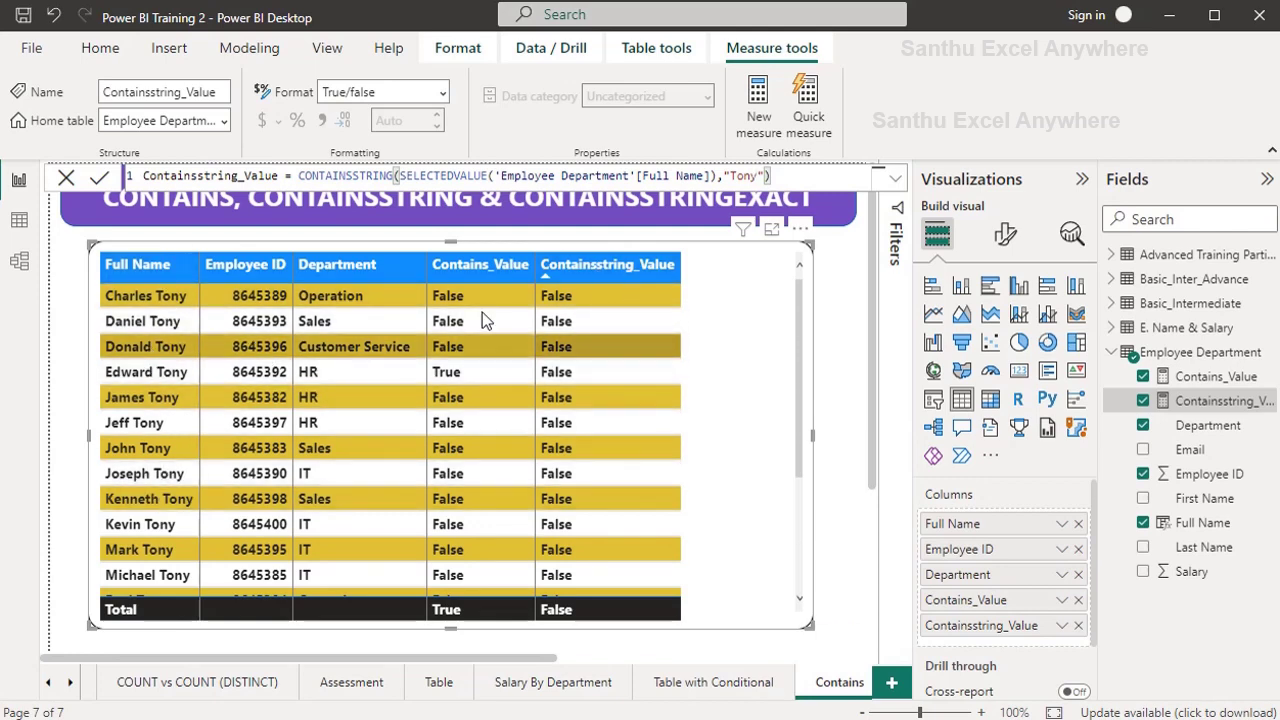
left_click(100, 180)
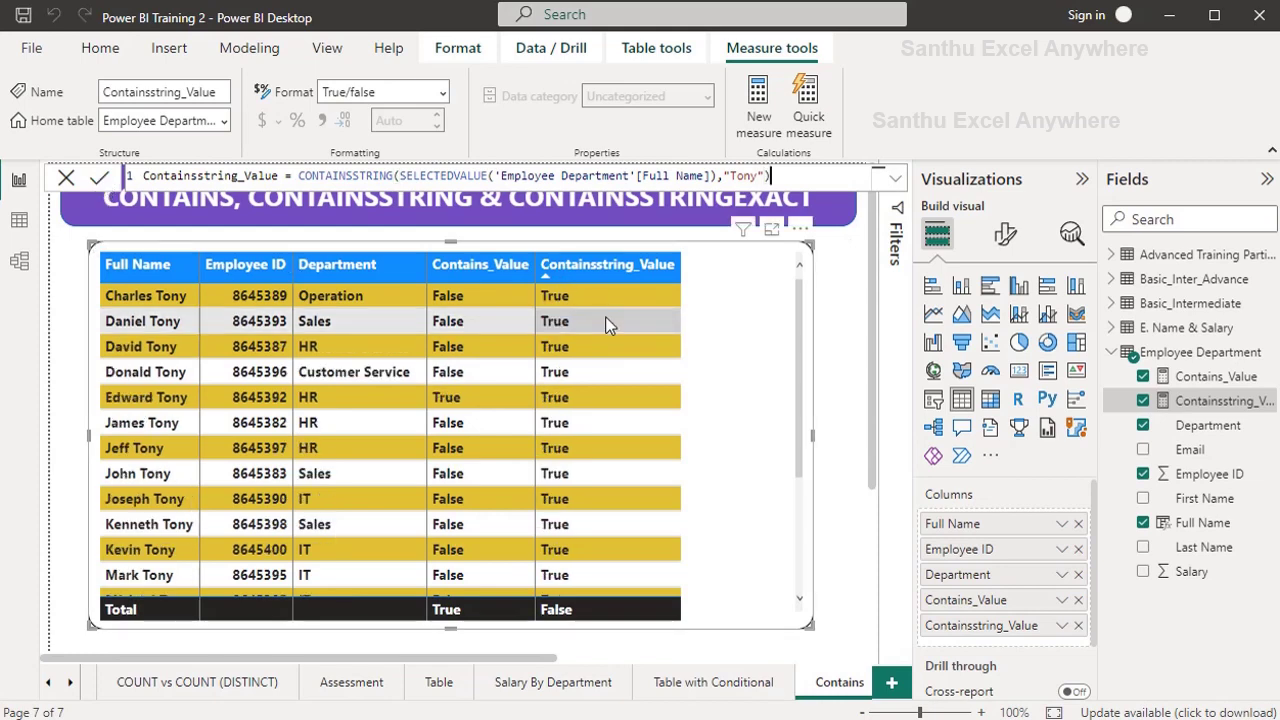
scroll(563, 545, "down", 3)
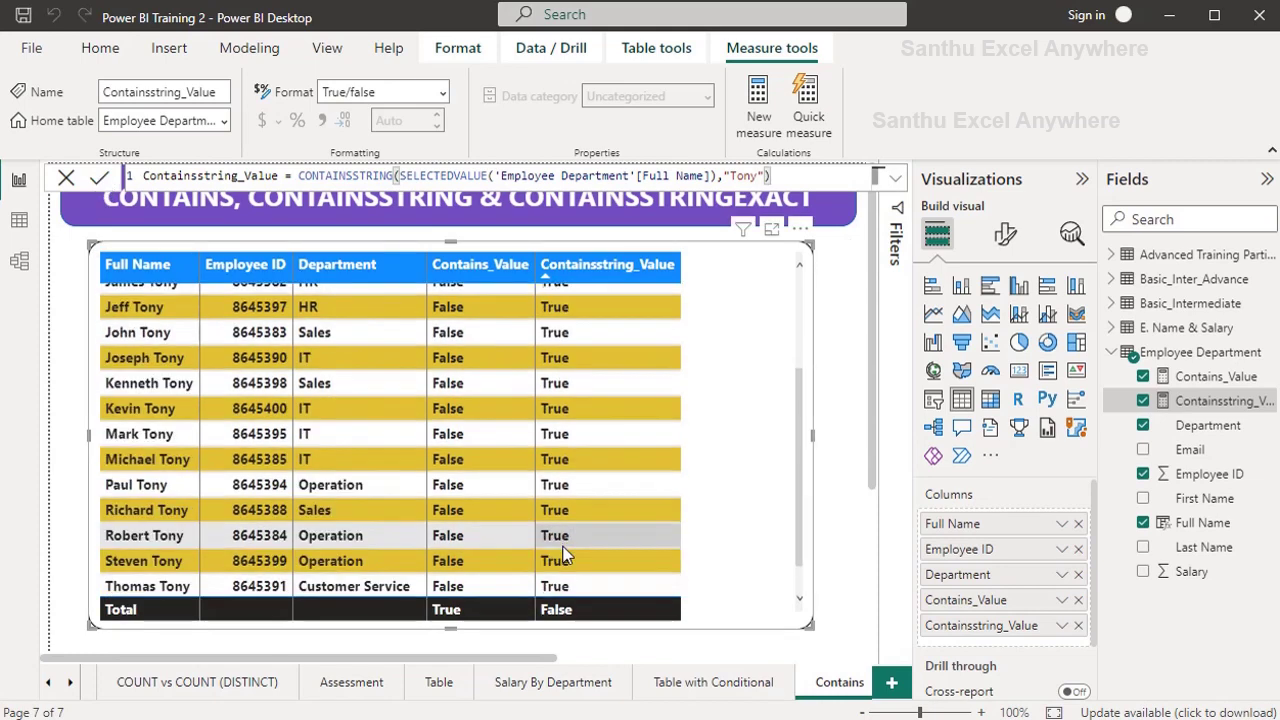
scroll(565, 555, "up", 3)
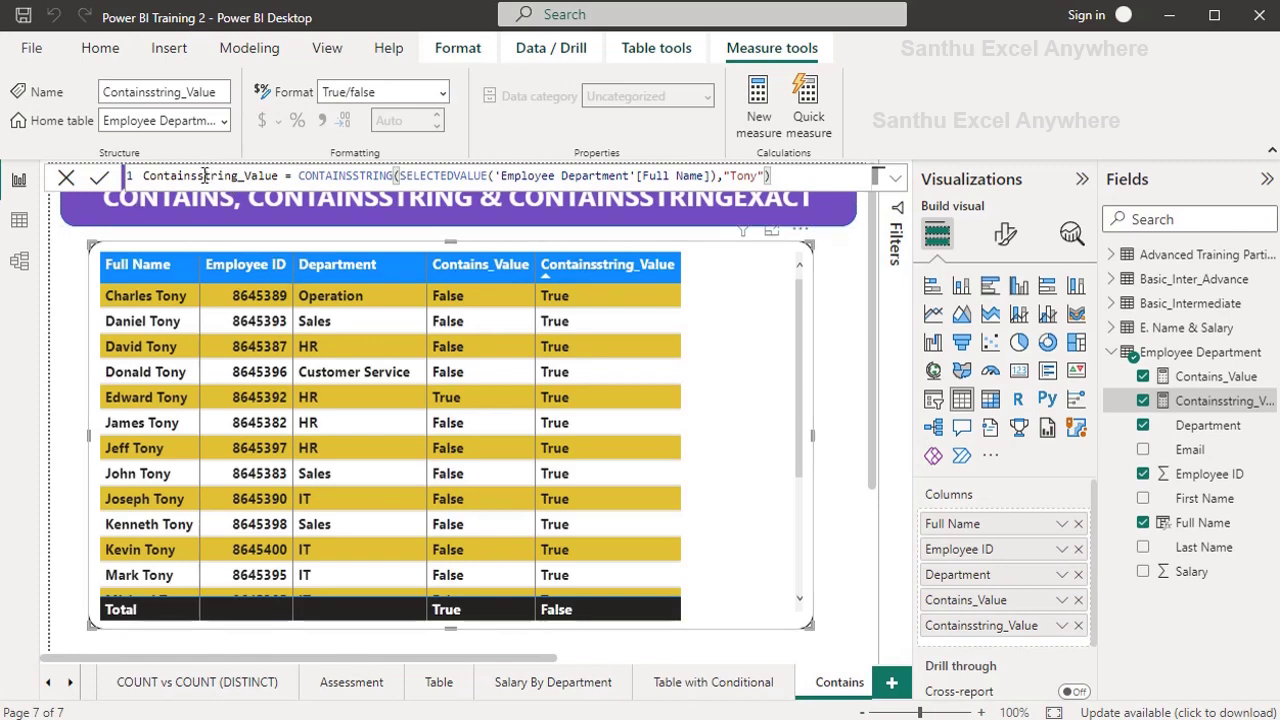
left_click(736, 176)
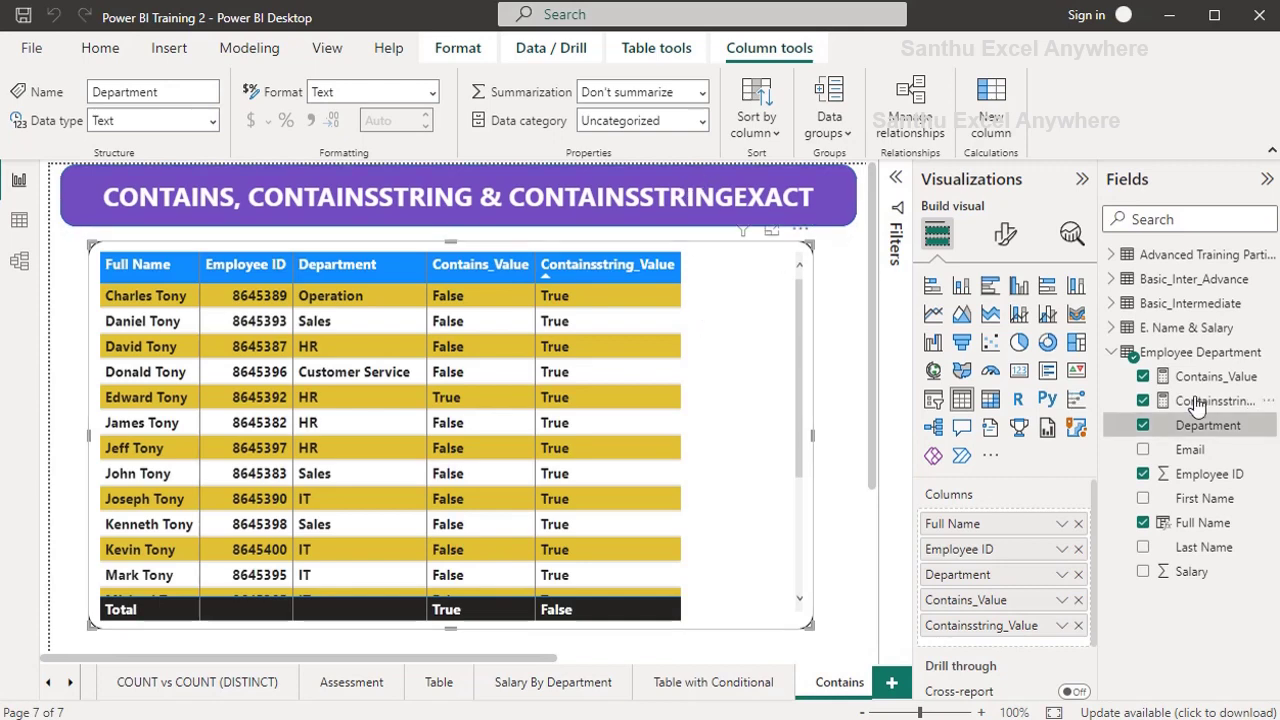
left_click(104, 50)
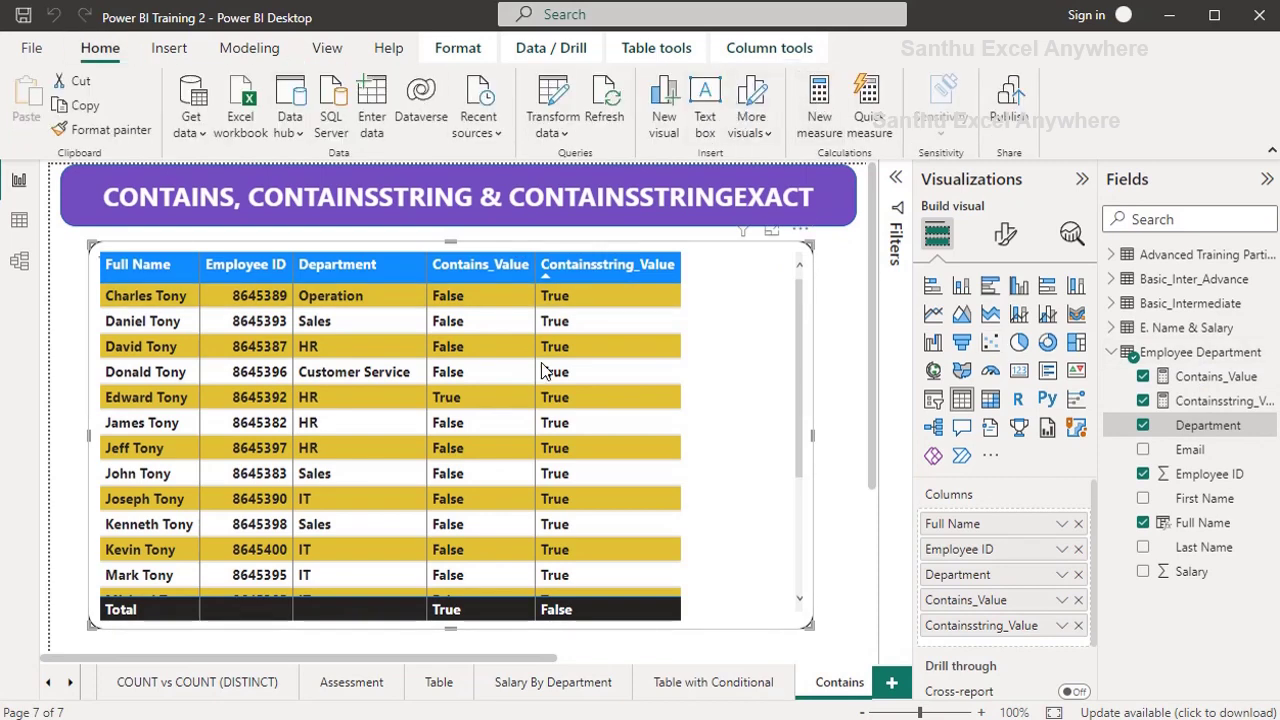
Write Containsstringexact_value = CONTAINSSTRINGEXACT(SELECTEDVALUE('Employee Department'[Department]),"service")
left_click(820, 105)
type("Contains")
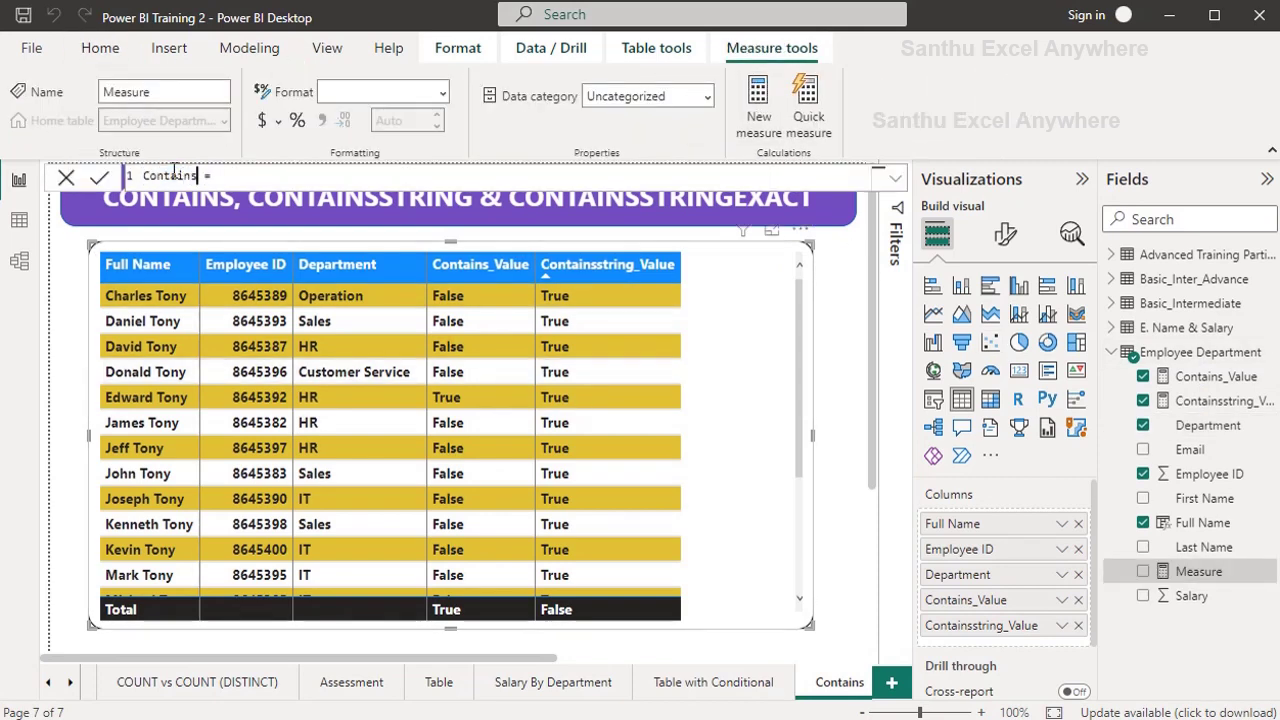
type("stringexa")
type("ct_value")
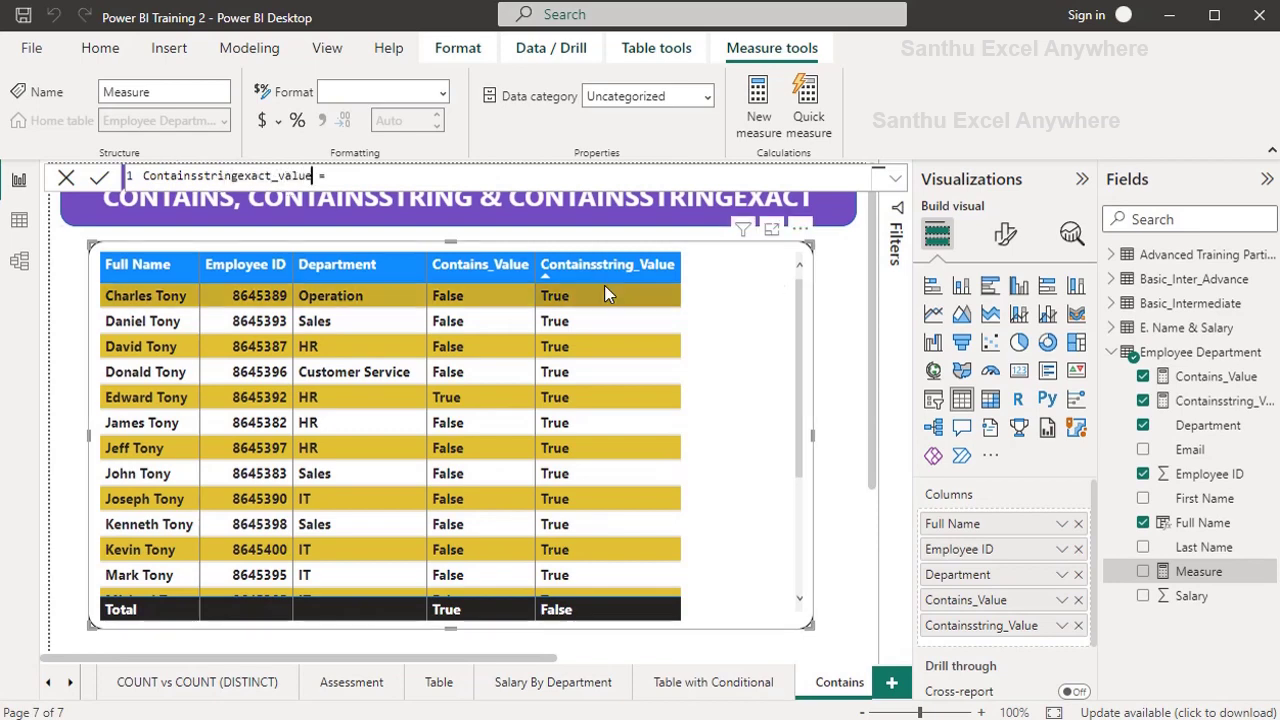
left_click(368, 176)
type("Co")
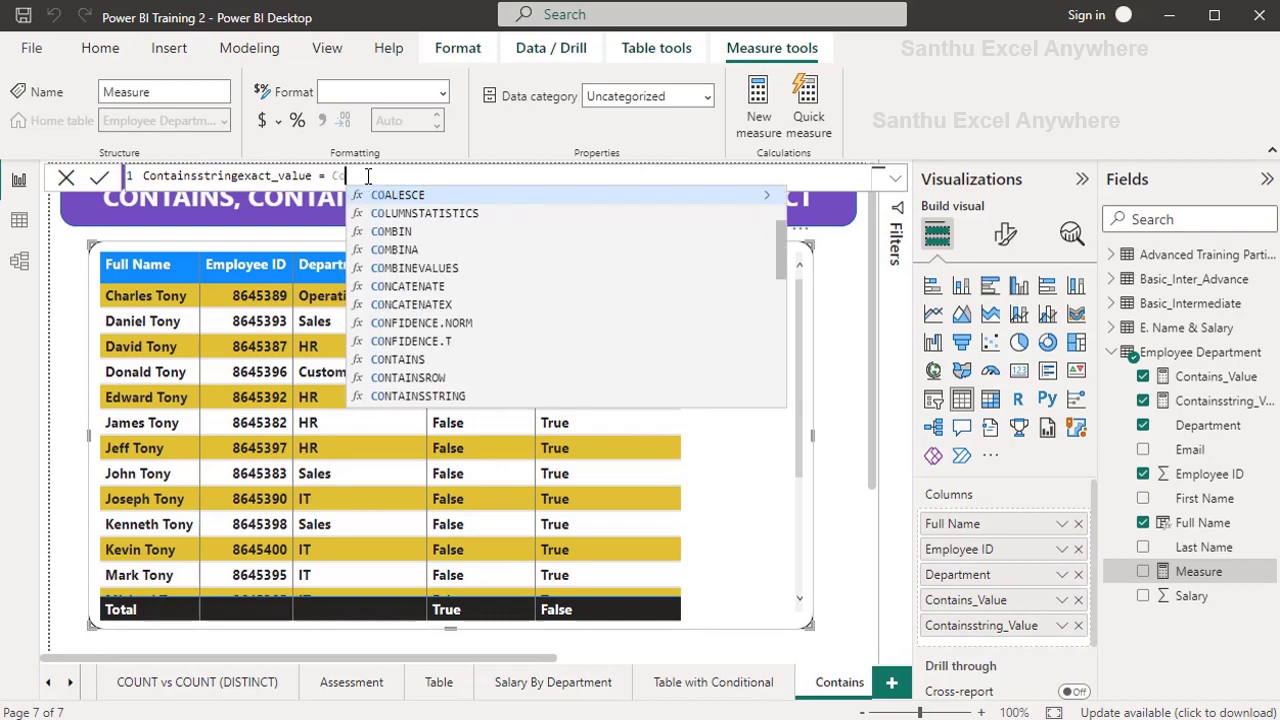
type("ntain")
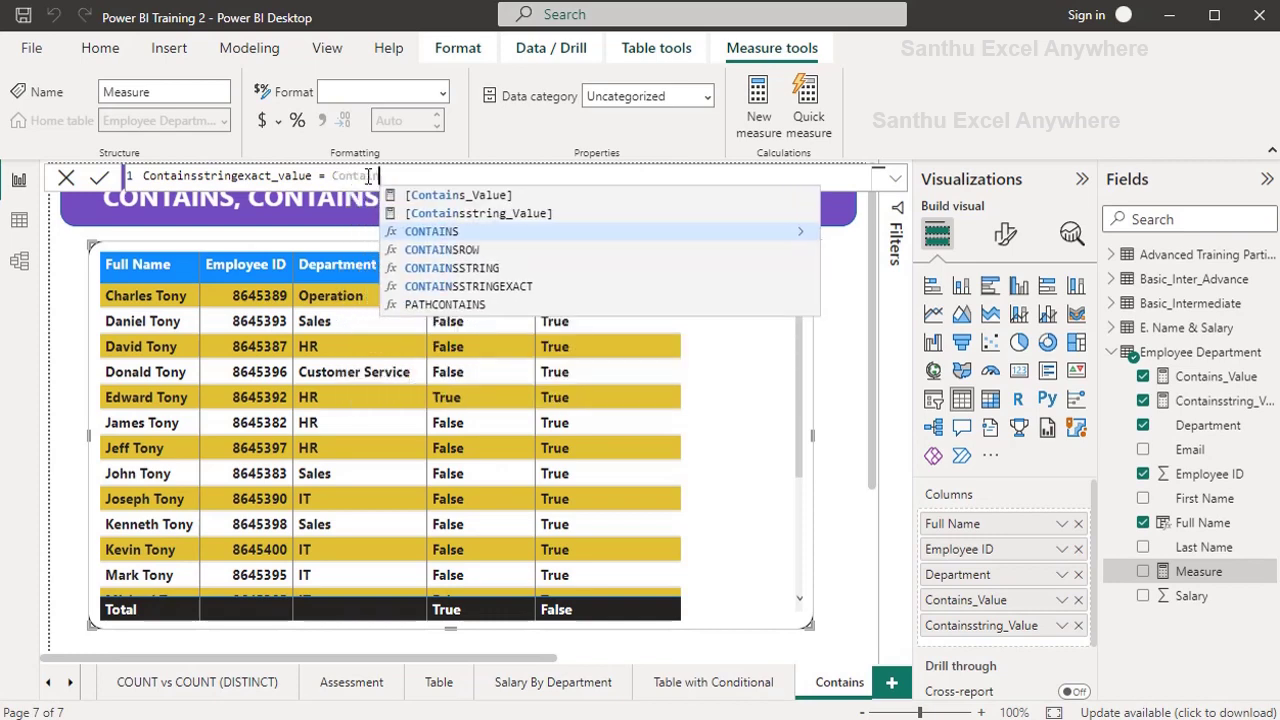
type("s")
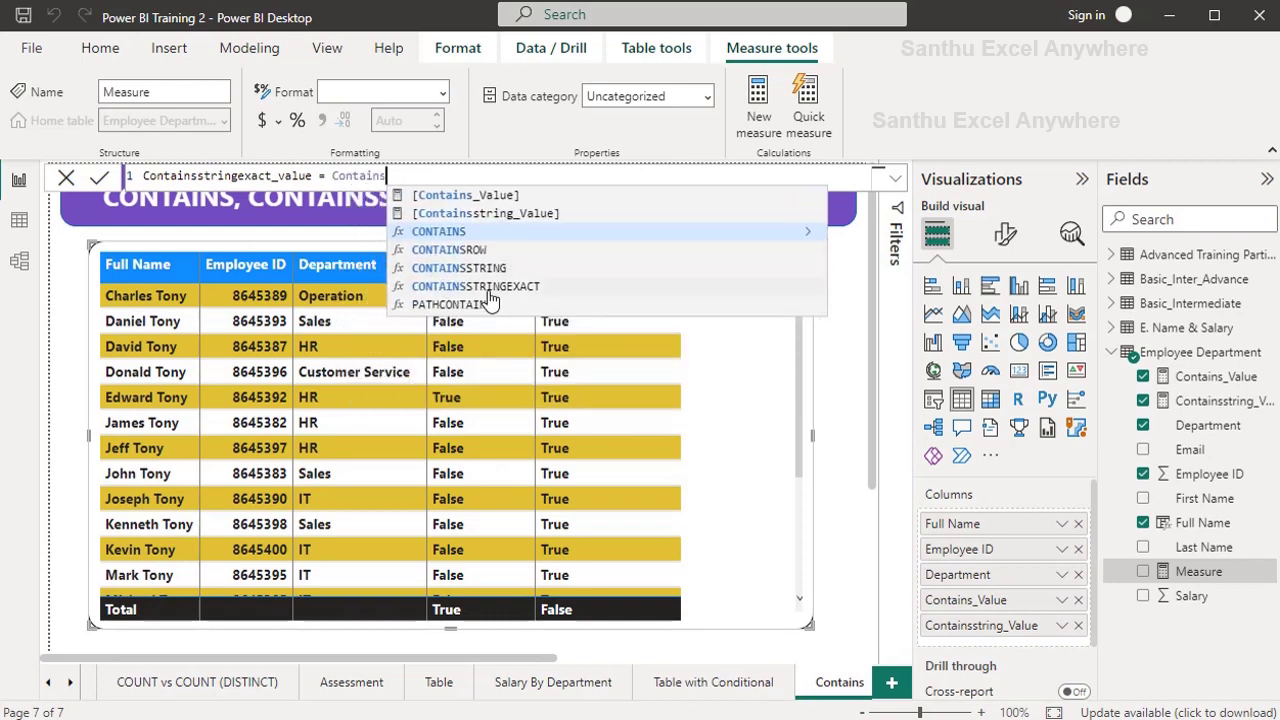
left_click(491, 286)
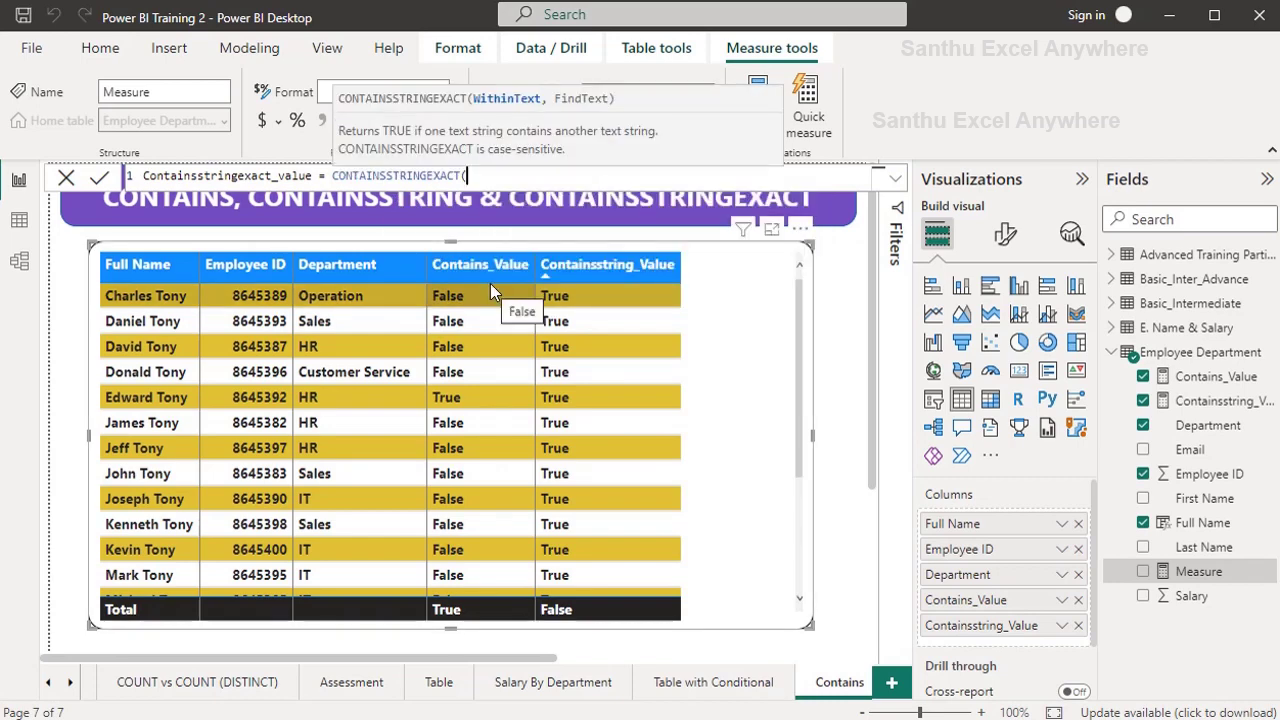
type("S")
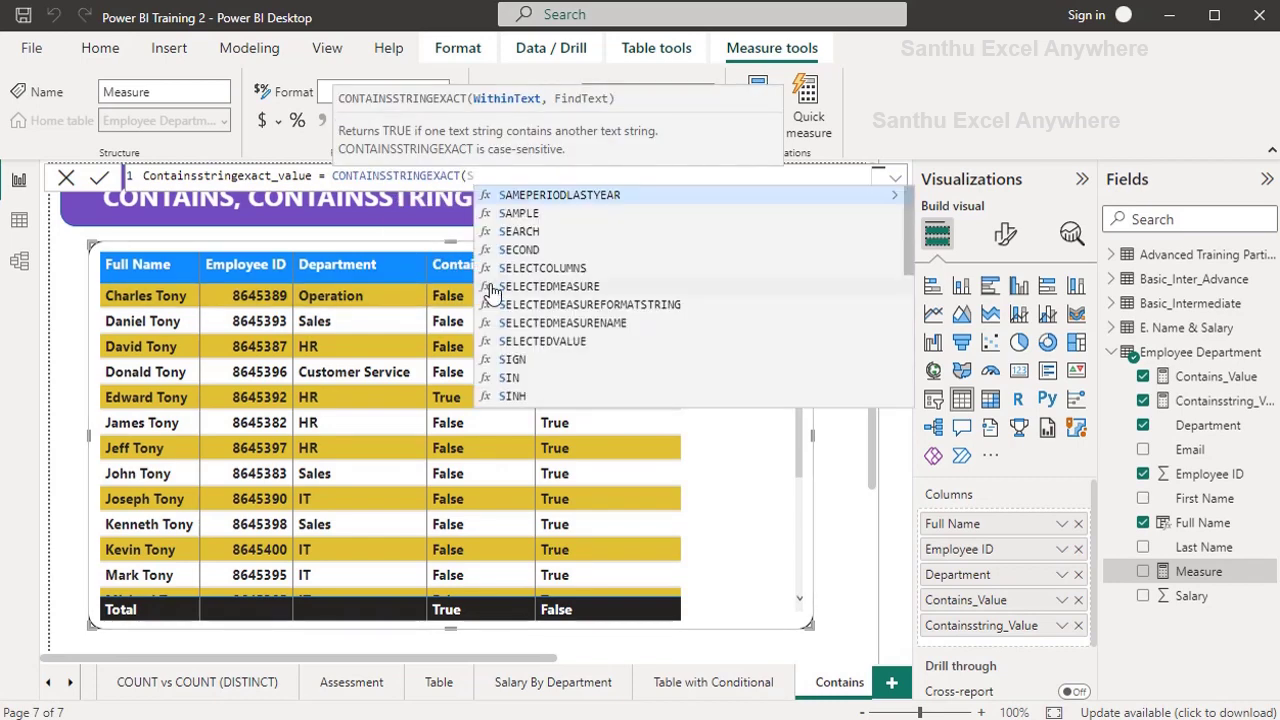
type("elec")
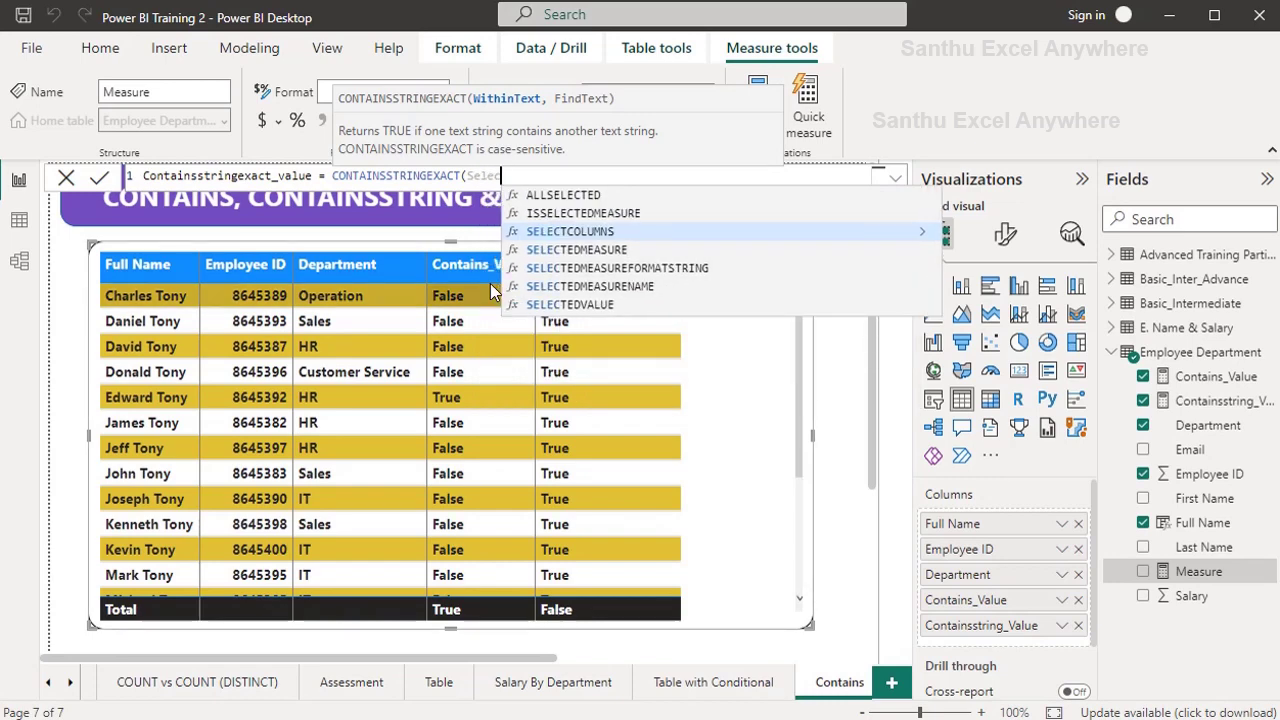
left_click(604, 303)
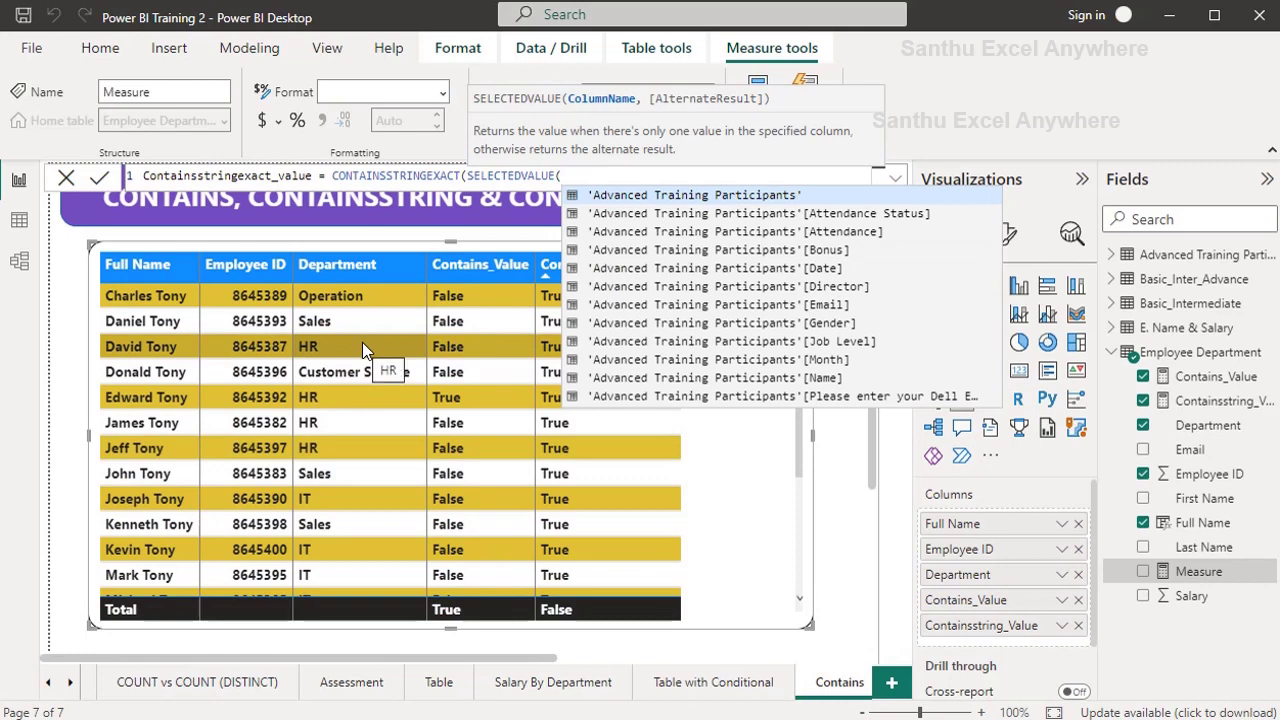
type("De")
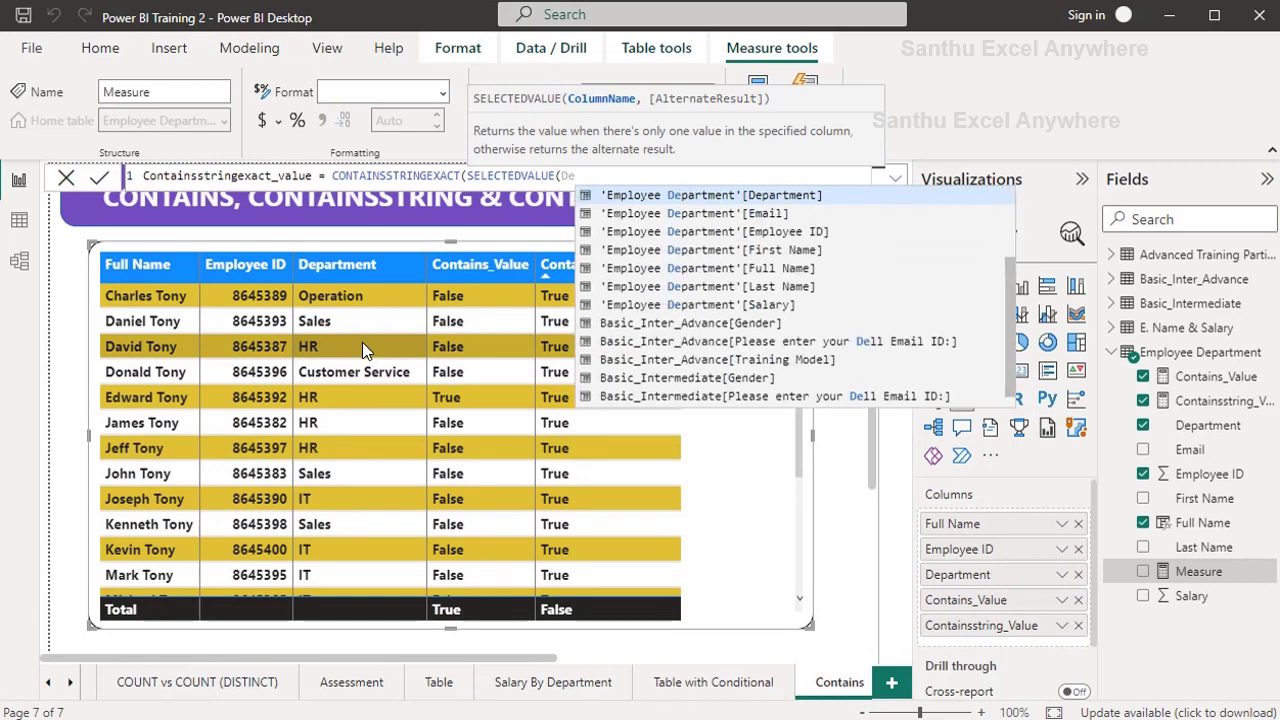
type("partm")
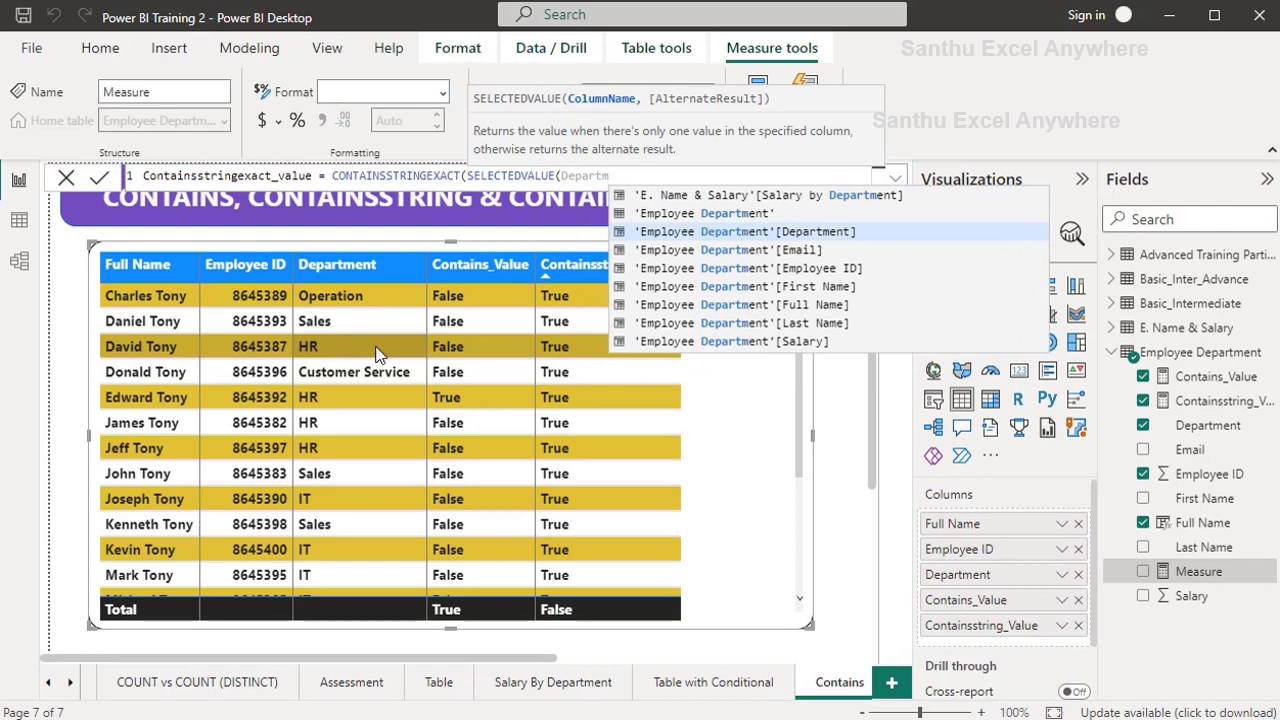
key("Tab")
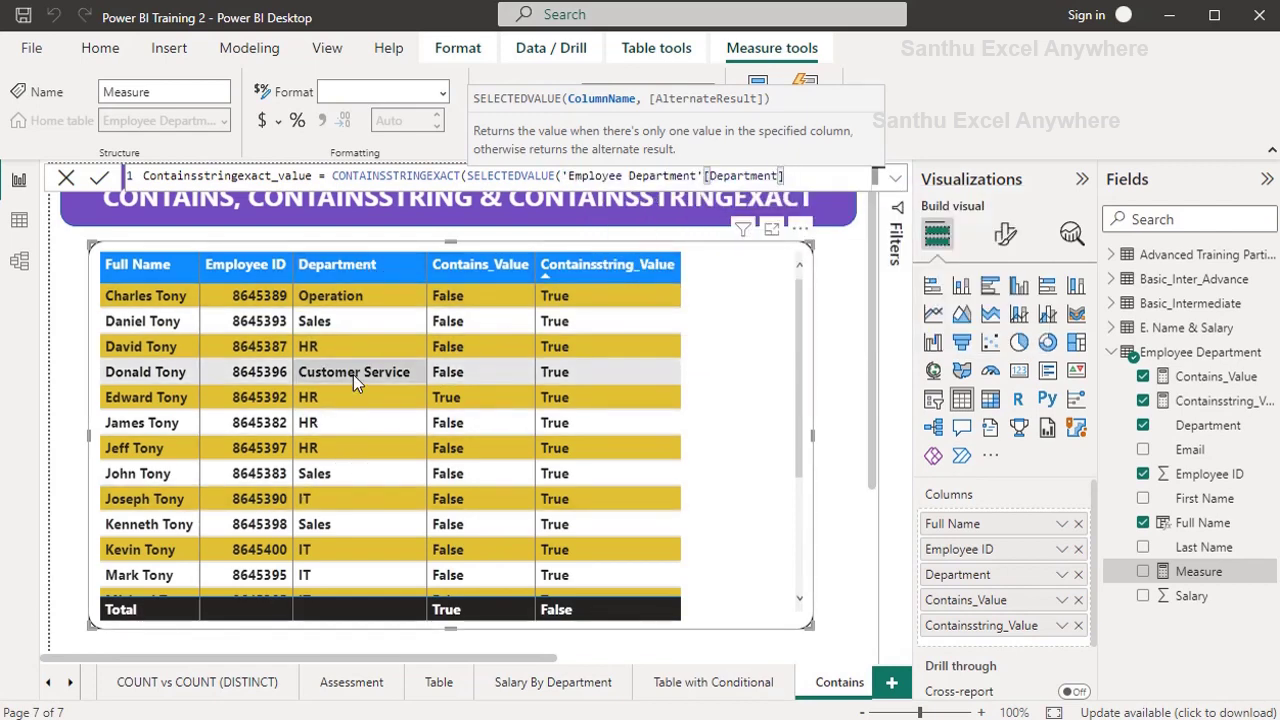
type(")")
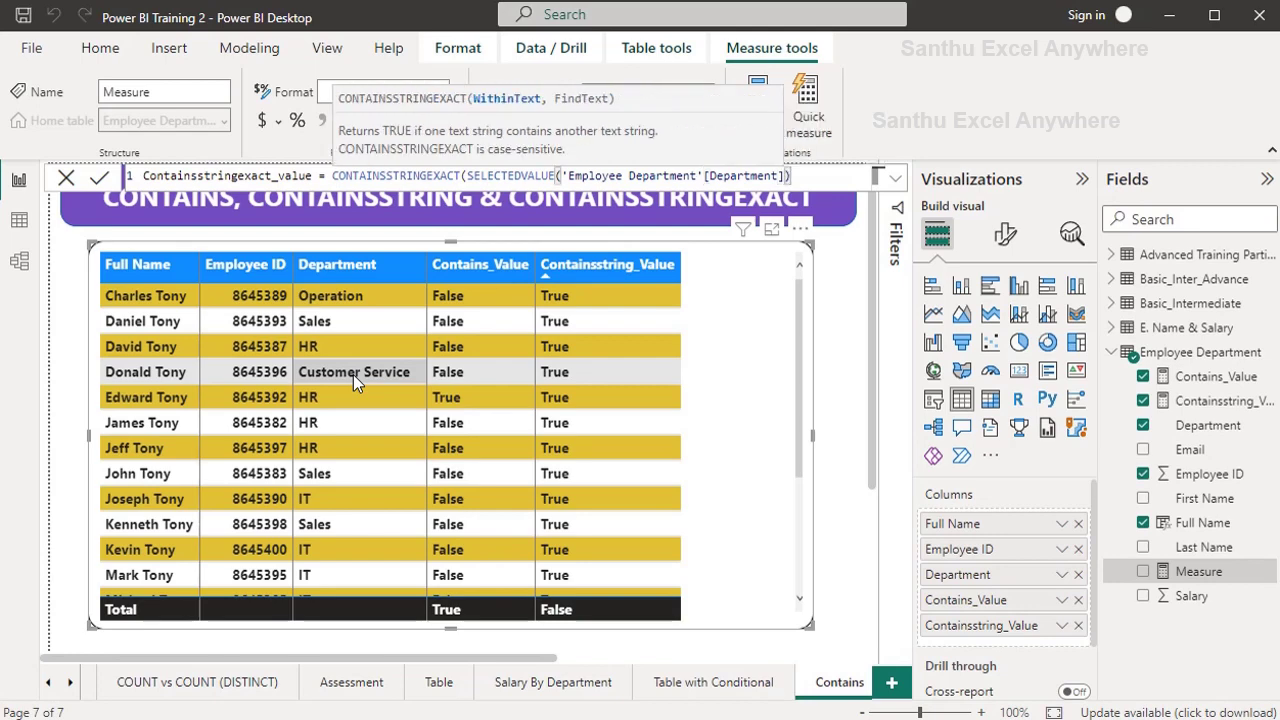
type(",")
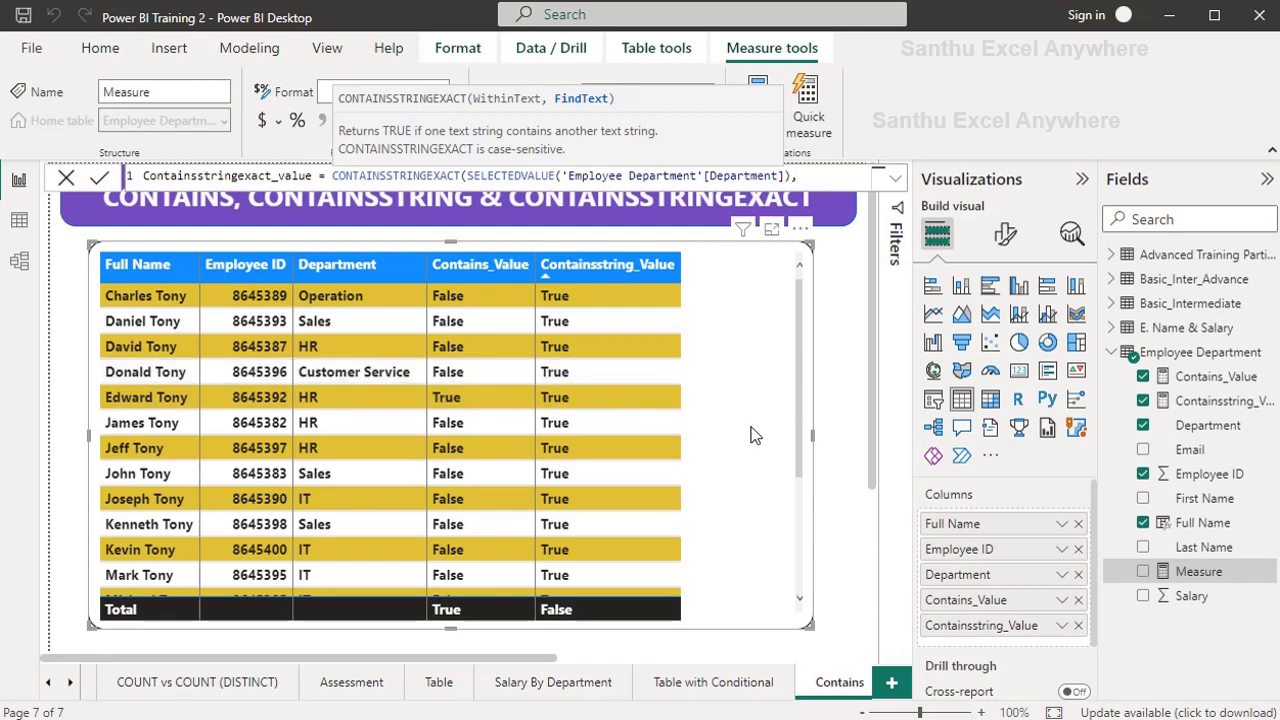
type("\"")
type("serv")
type("ice\"")
type(")")
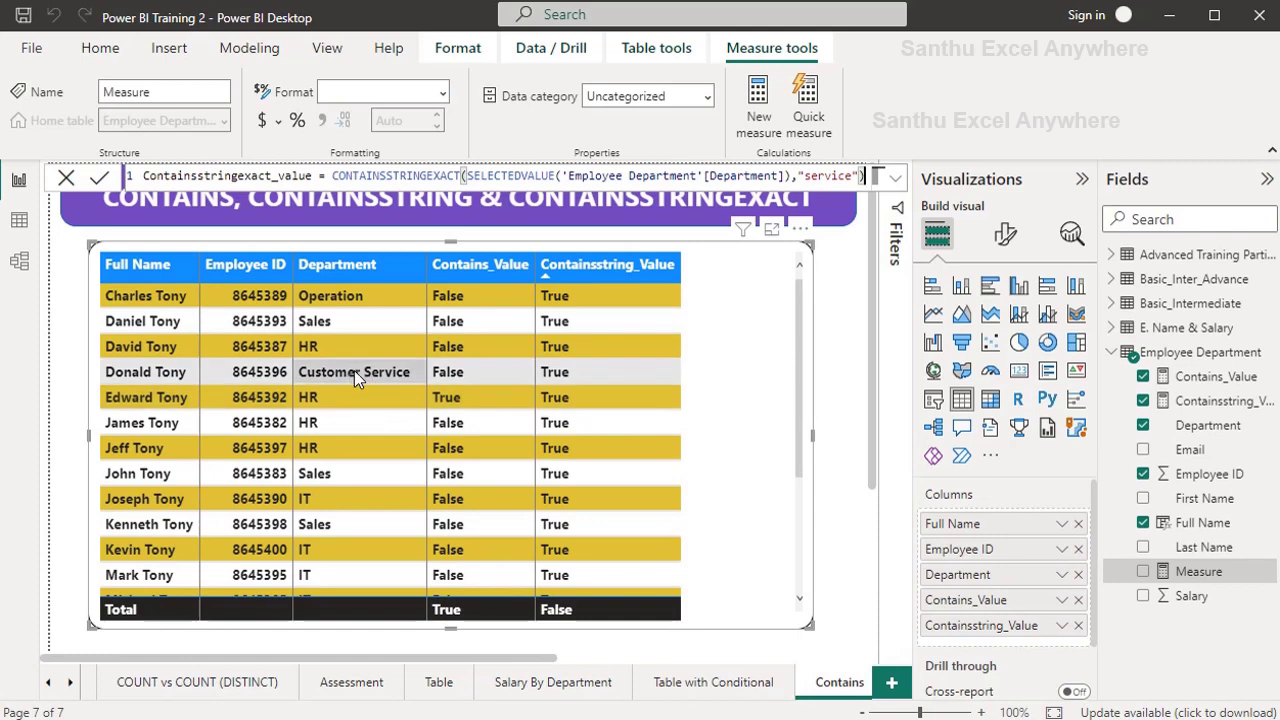
Commit Containsstringexact_value, add it to the table, and change "service" to "Service"
left_click(100, 177)
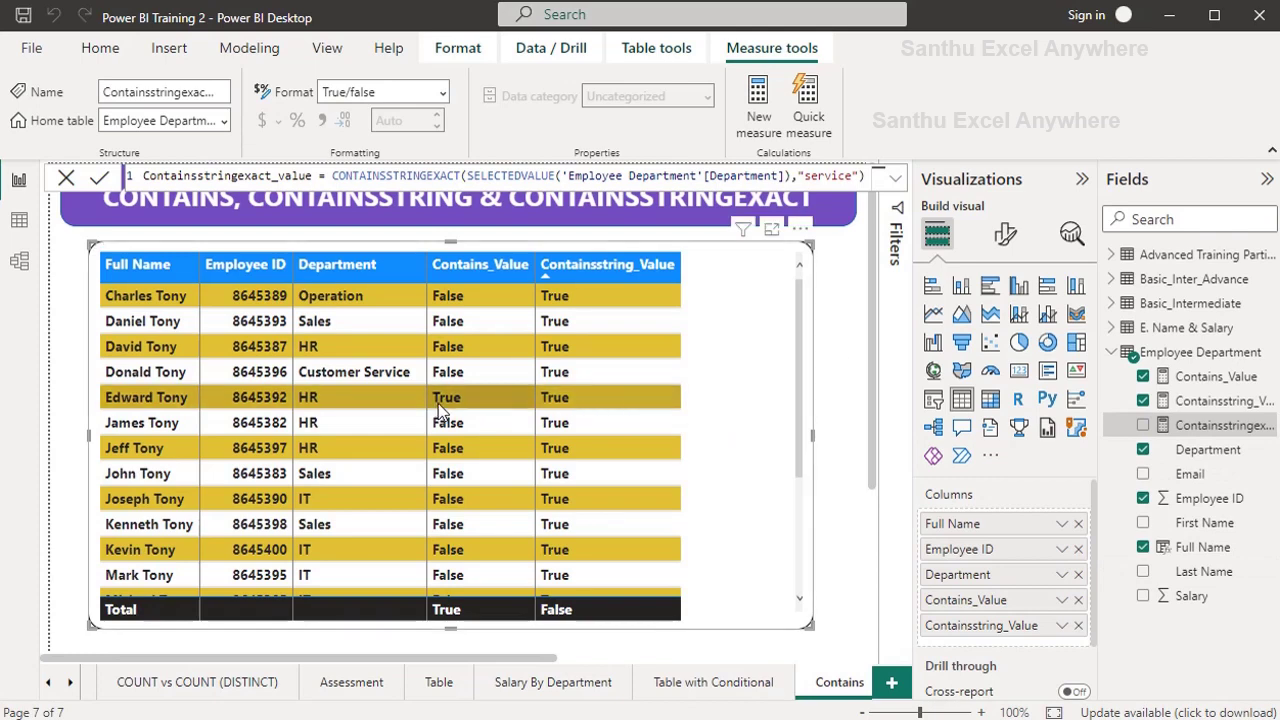
mouse_move(1210, 426)
left_mouse_down()
mouse_move(1117, 442)
mouse_move(750, 358)
left_mouse_up()
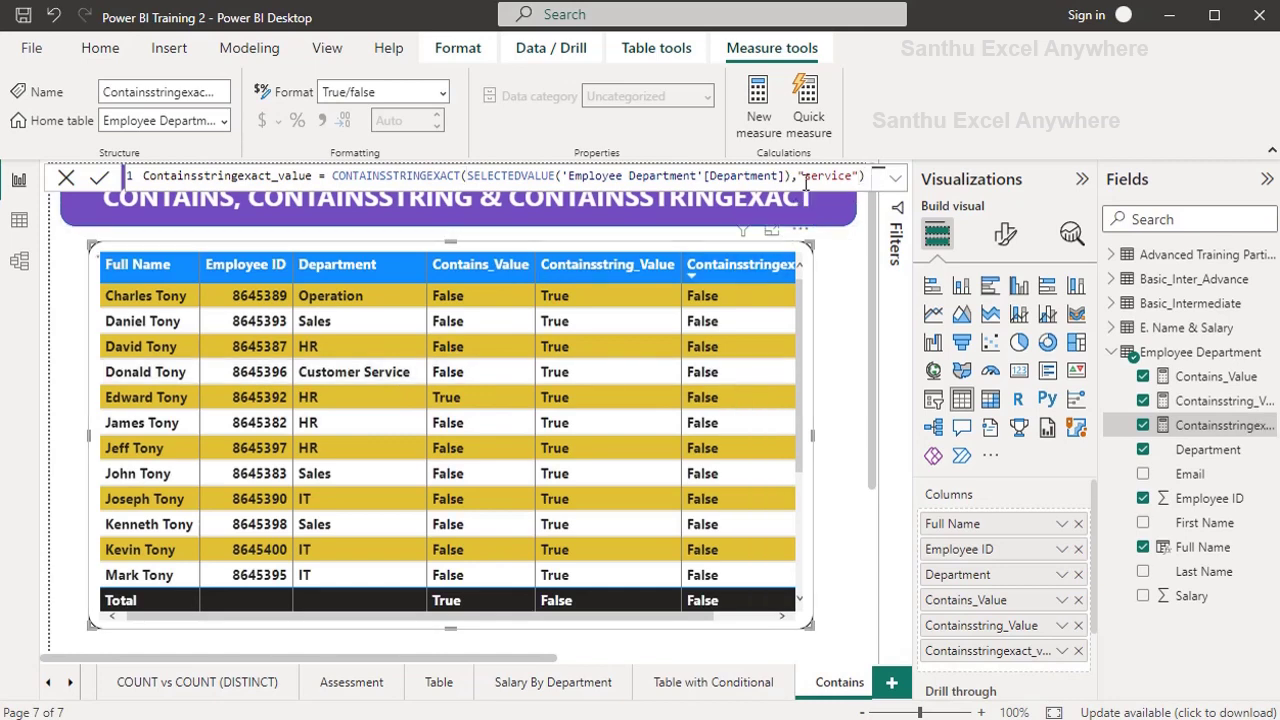
key("BackSpace")
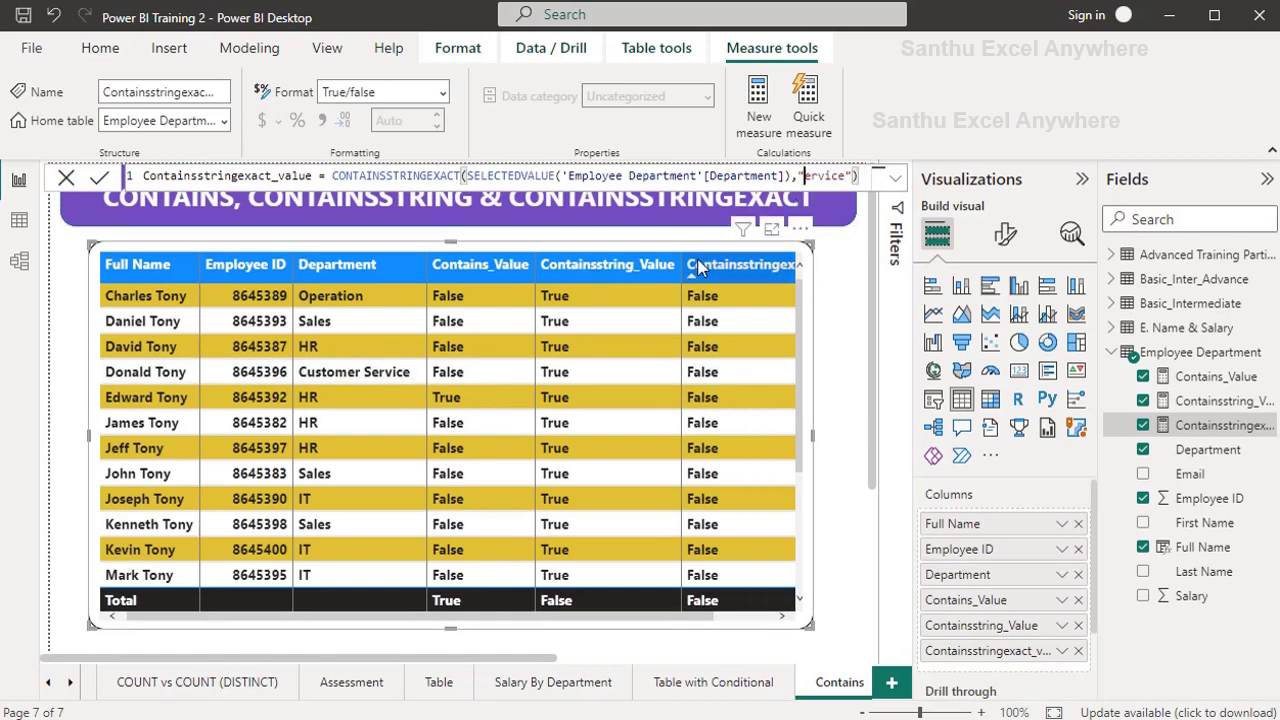
type("S")
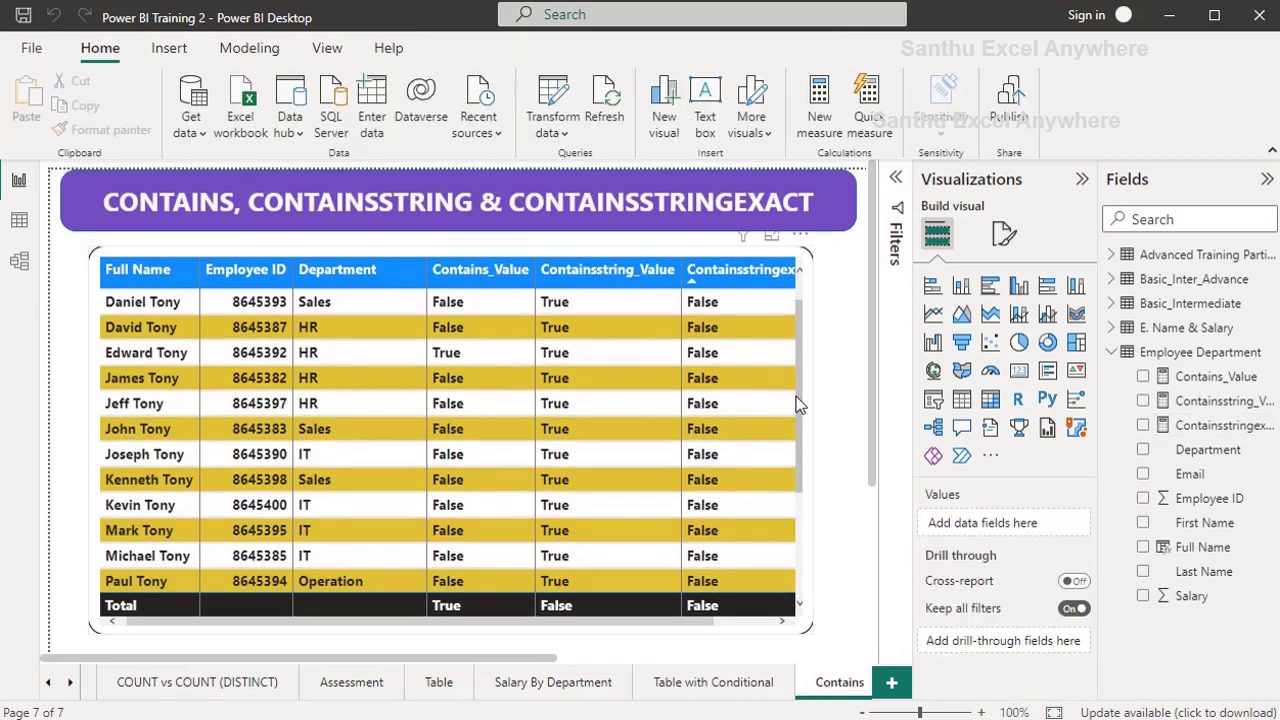
scroll(800, 404, "down", 3)
Apply the capitalised "Service" formula and deselect the table visual
left_click(732, 534)
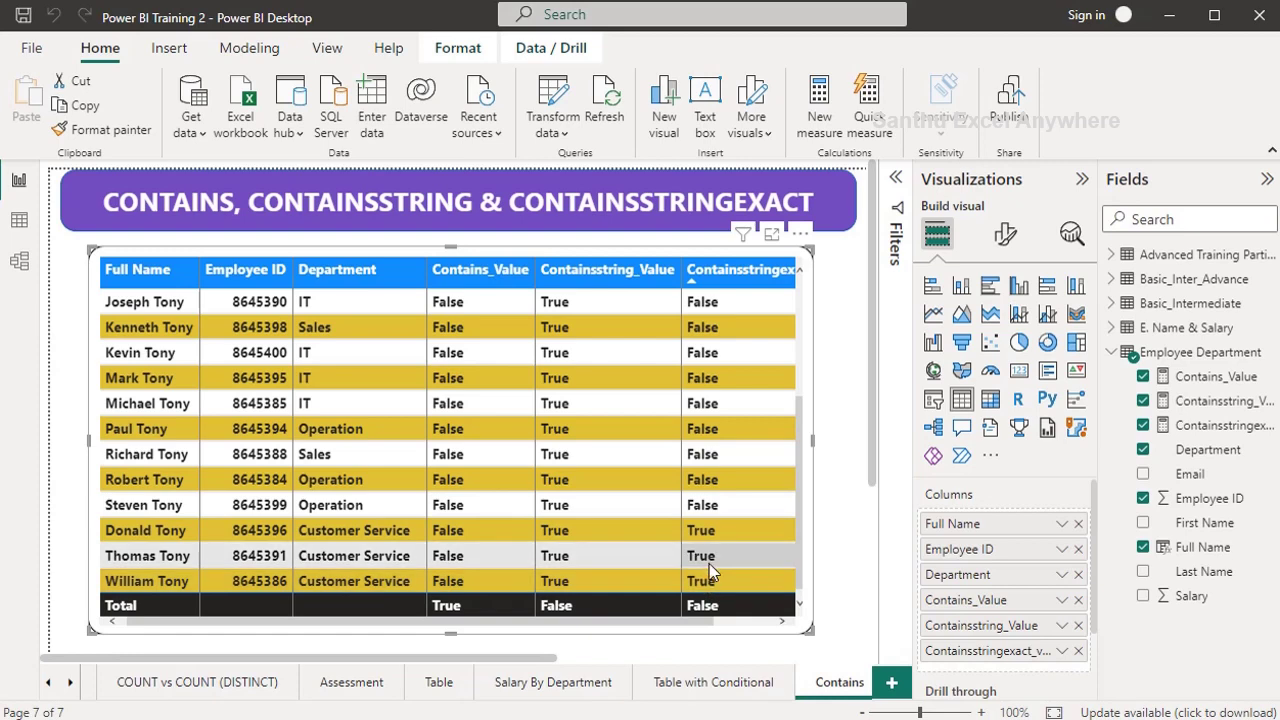
left_click(836, 313)
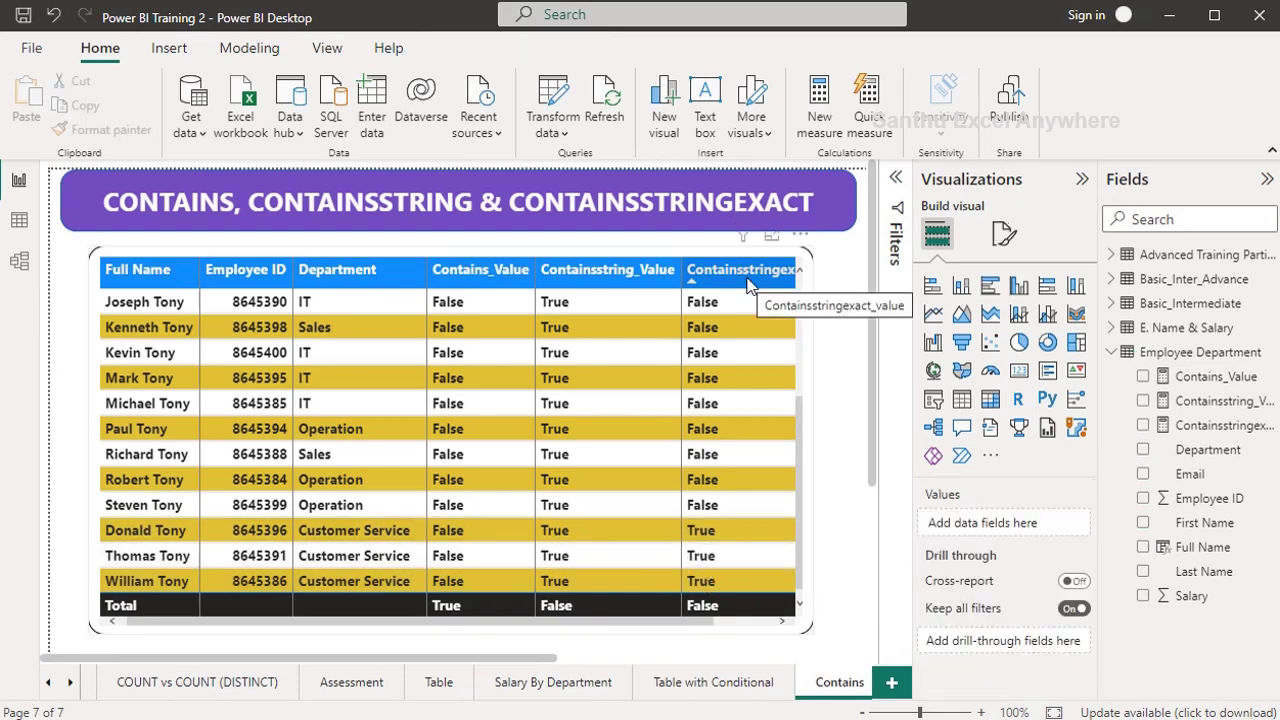